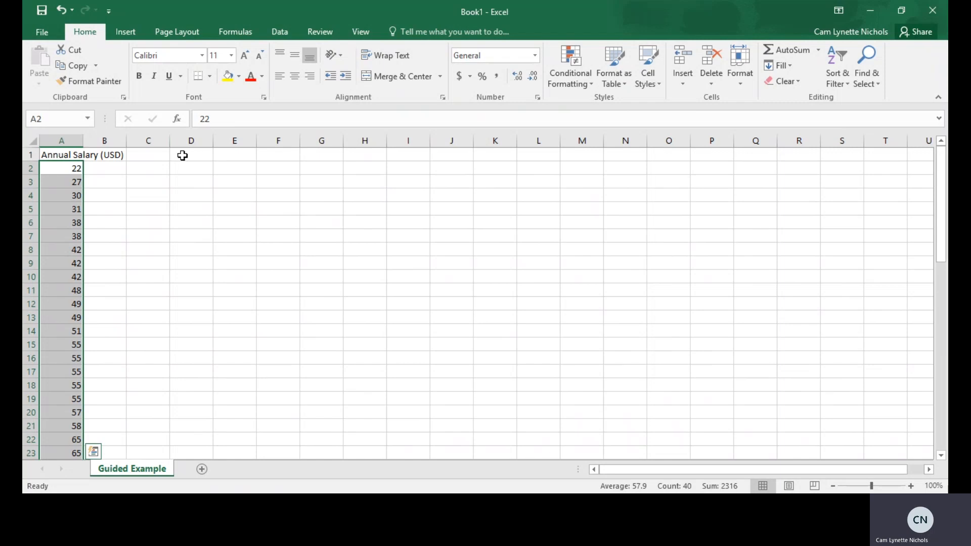
# Enter the labels Starting LCL, Number of Classes, Range and Class Width in D1:D4 and fit column D's width to its text.
pyautogui.click(183, 155)
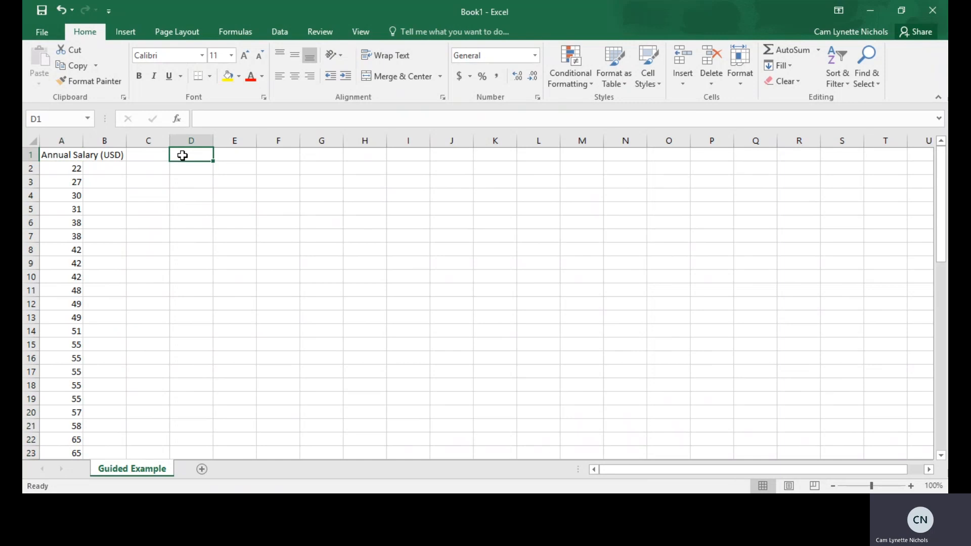
pyautogui.write('Sta')
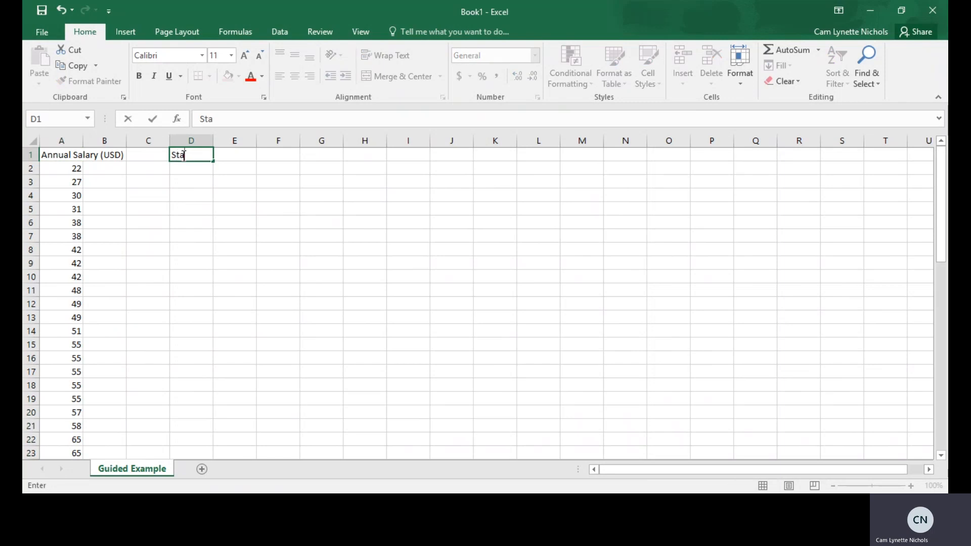
pyautogui.write('rting LCL')
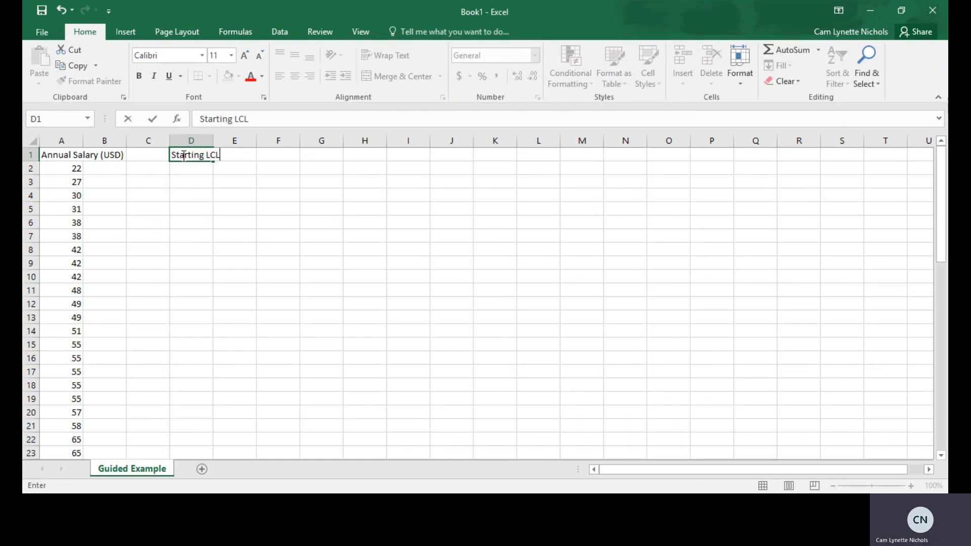
pyautogui.press('Return')
pyautogui.write('Number')
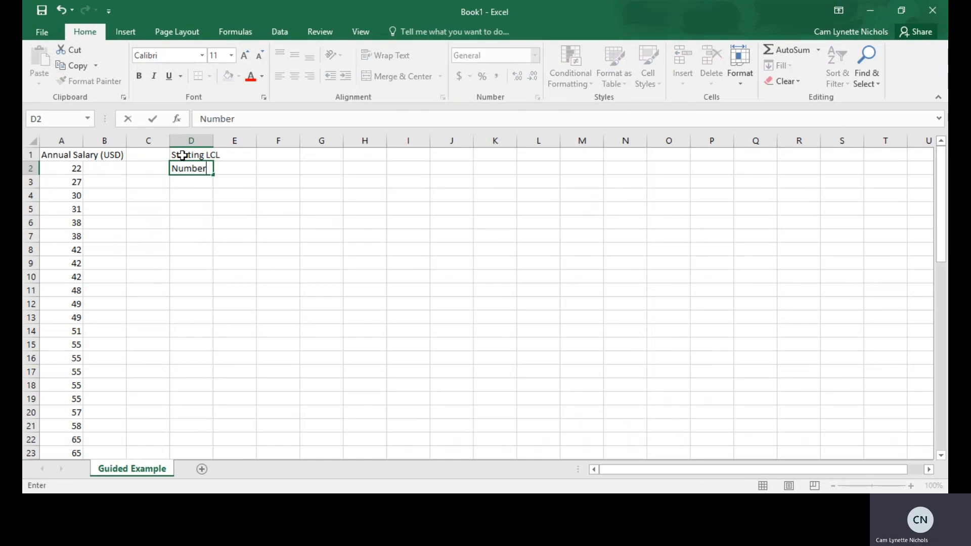
pyautogui.write(' of Classes')
pyautogui.press('Return')
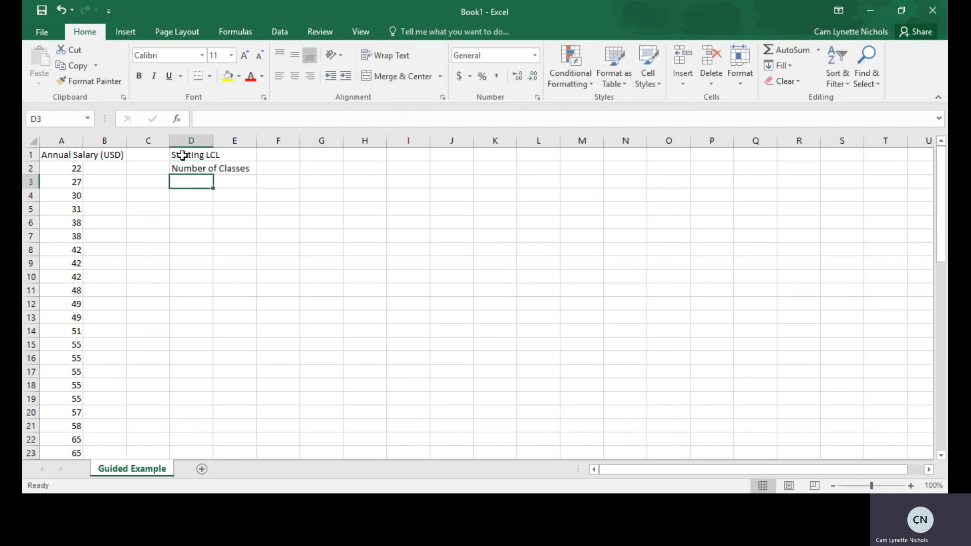
pyautogui.write('Range')
pyautogui.press('Return')
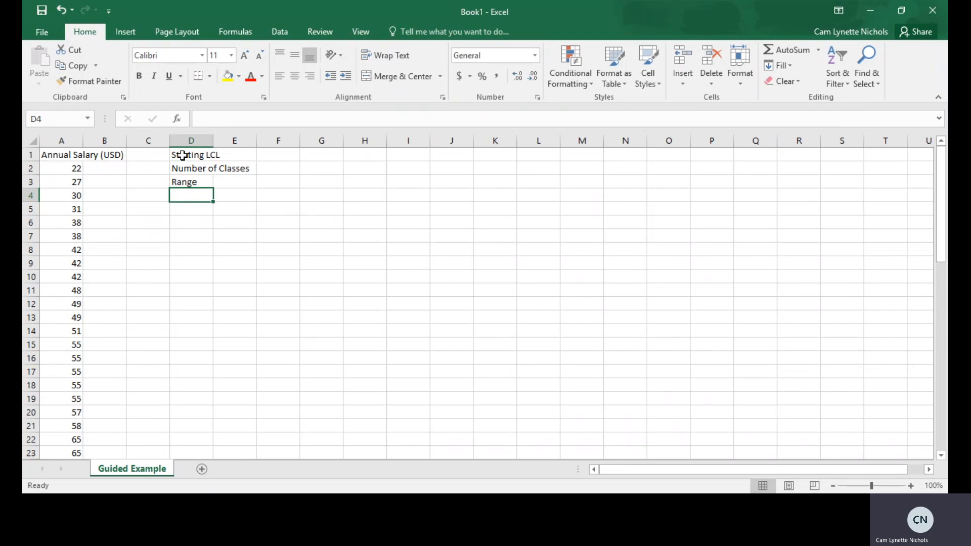
pyautogui.write('Class Wi')
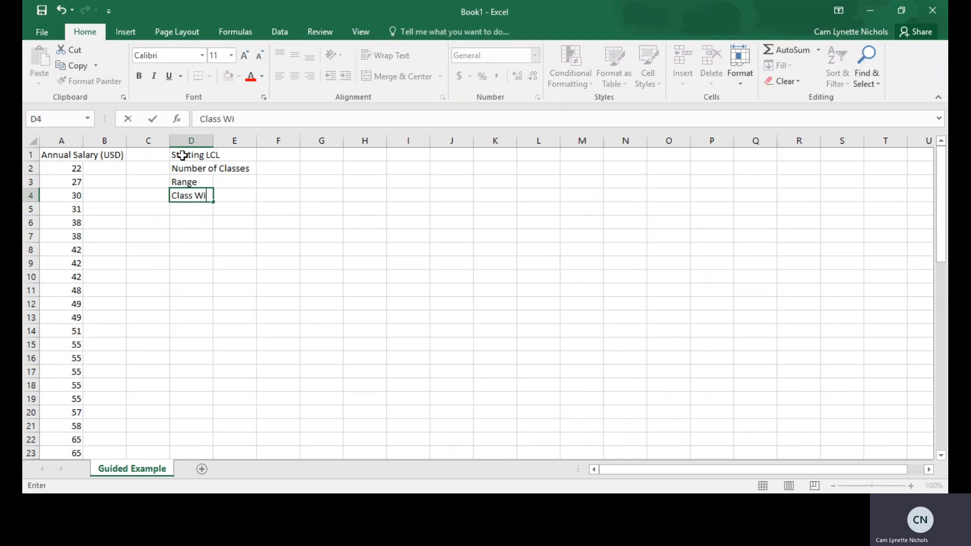
pyautogui.write('dth')
pyautogui.press('Return')
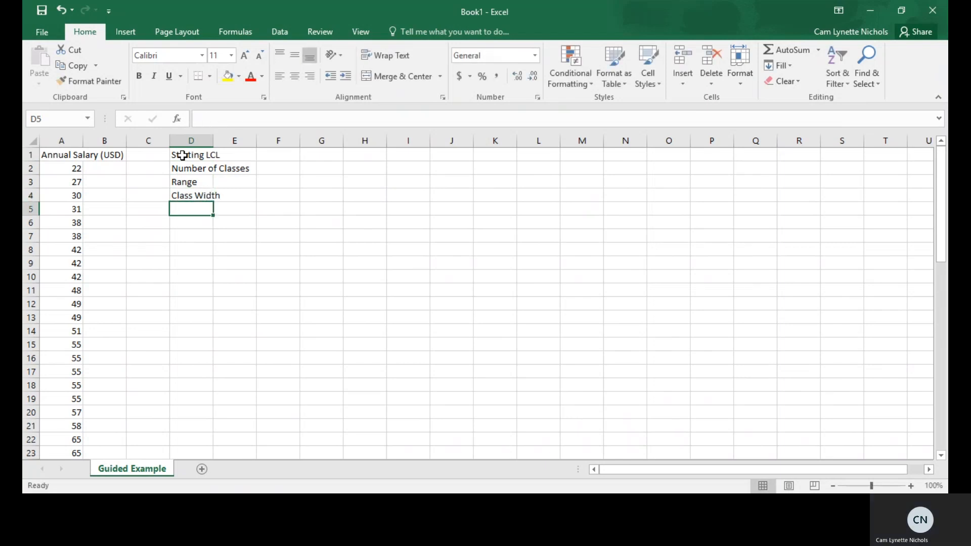
pyautogui.doubleClick(213, 138)
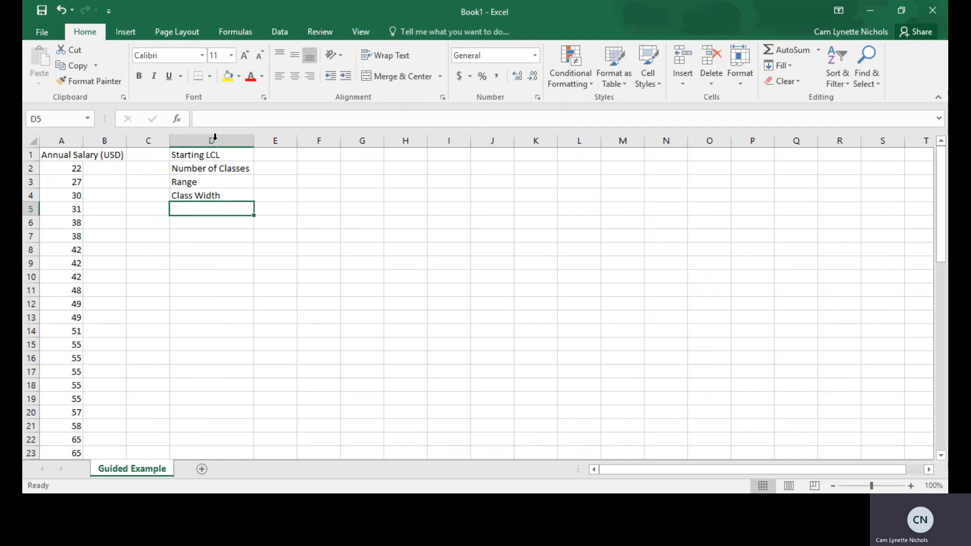
# Enter 20 as the starting LCL in E1 and 6 as the number of classes in E2.
pyautogui.click(280, 157)
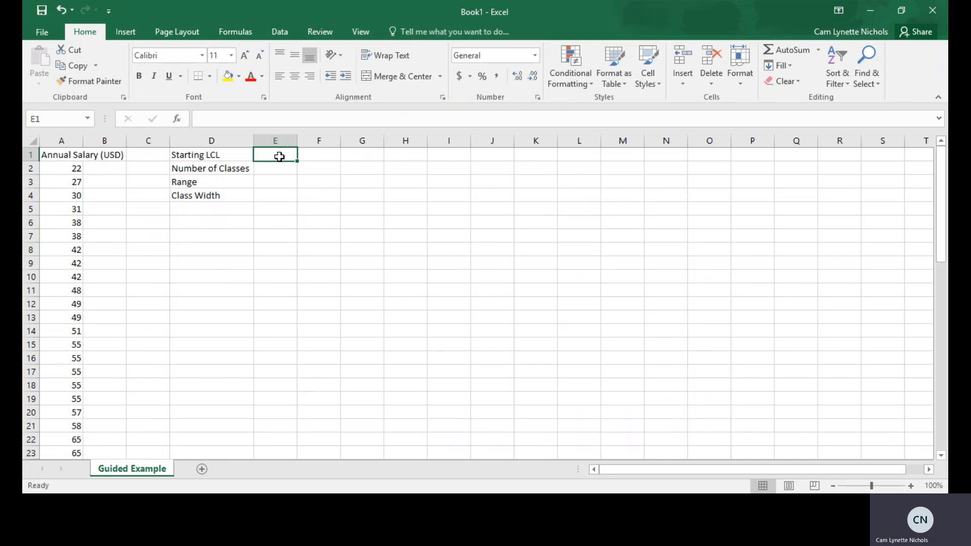
pyautogui.write('20')
pyautogui.press('Return')
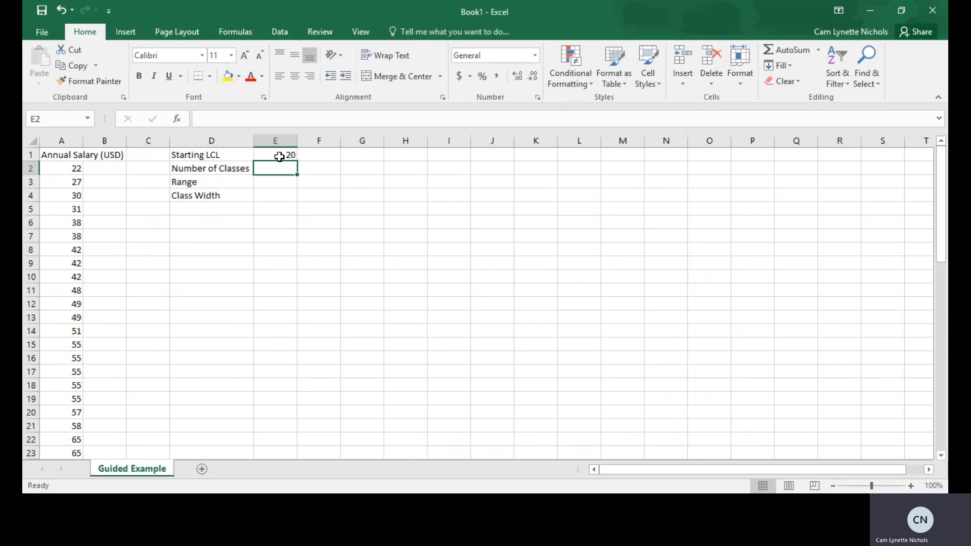
pyautogui.write('6')
pyautogui.press('Return')
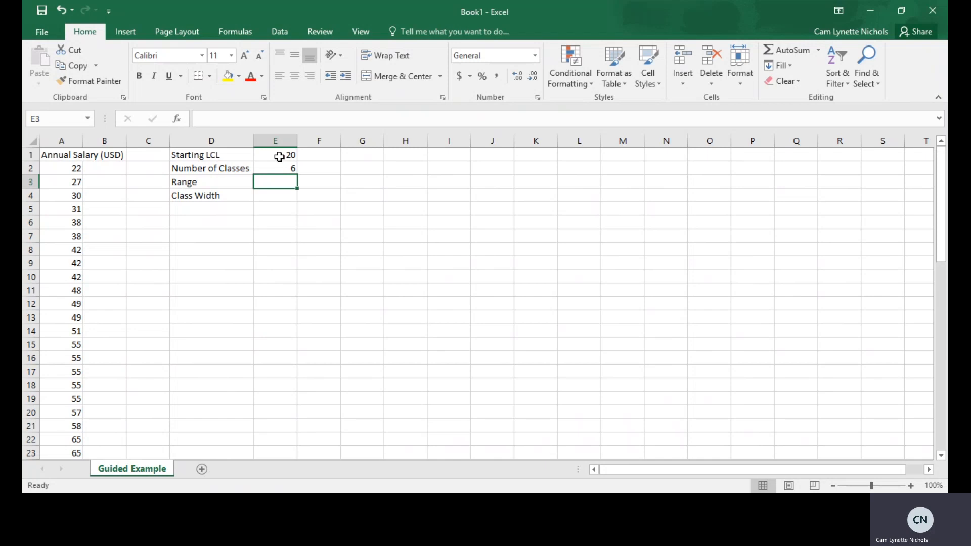
# Calculate the range in E3 by subtracting the lowest salary from the highest with =A41-A2.
pyautogui.write('=')
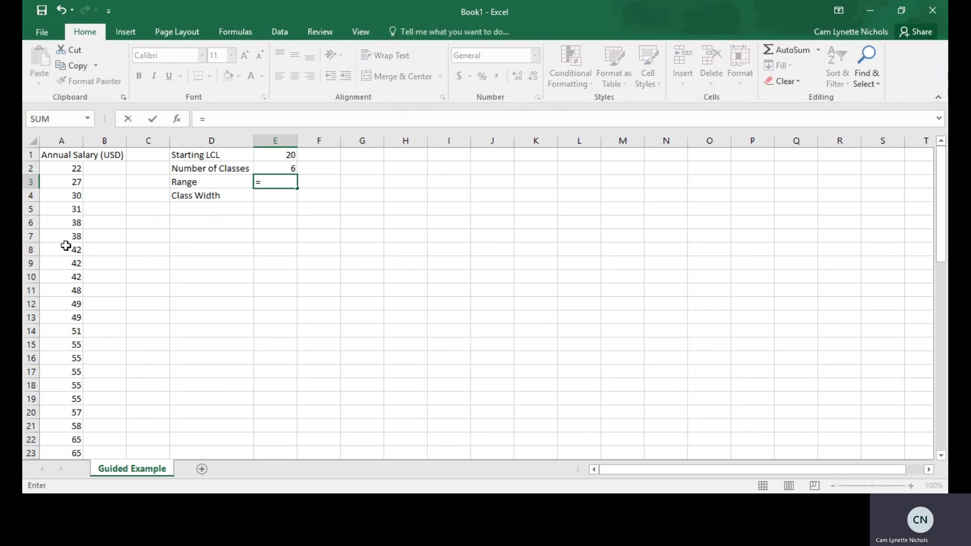
pyautogui.scroll(-20, 66, 246)
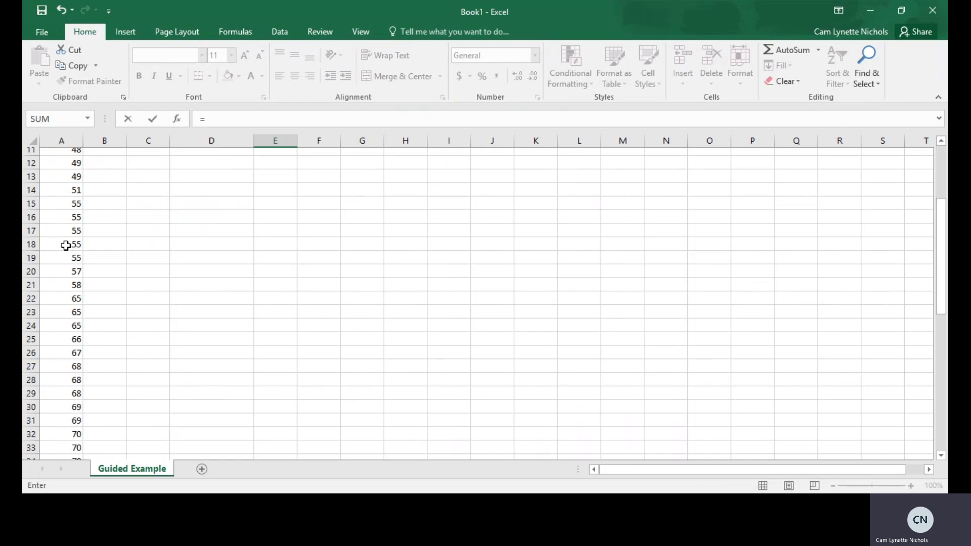
pyautogui.scroll(10, 66, 245)
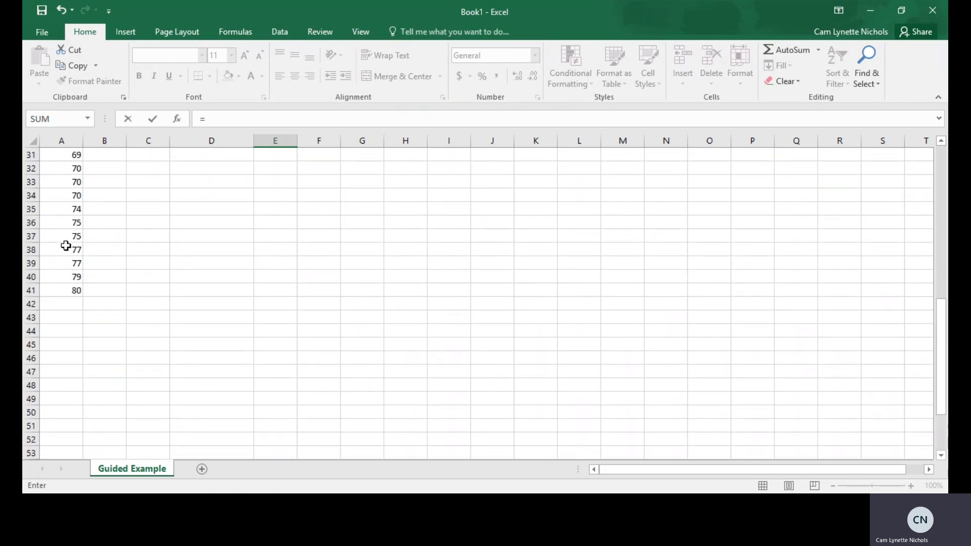
pyautogui.click(62, 289)
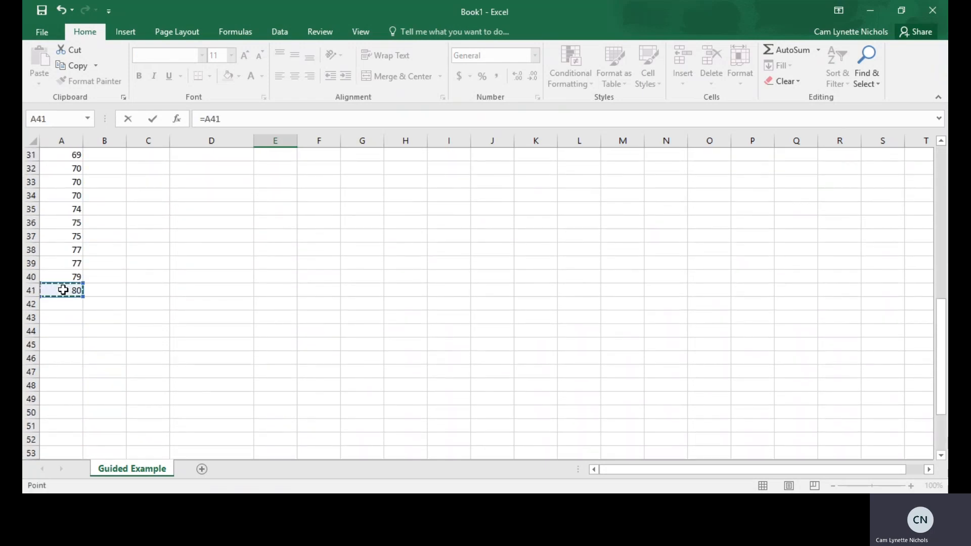
pyautogui.write('-')
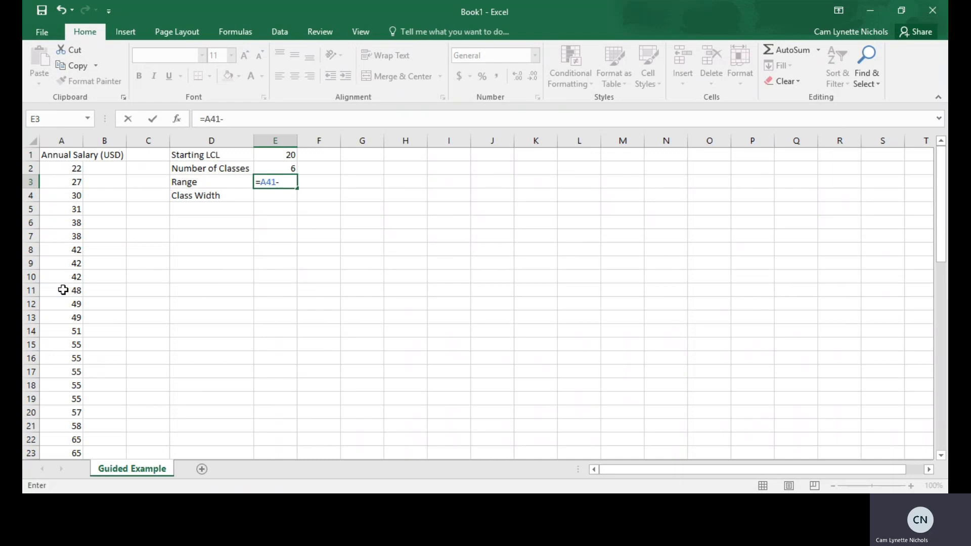
pyautogui.click(68, 170)
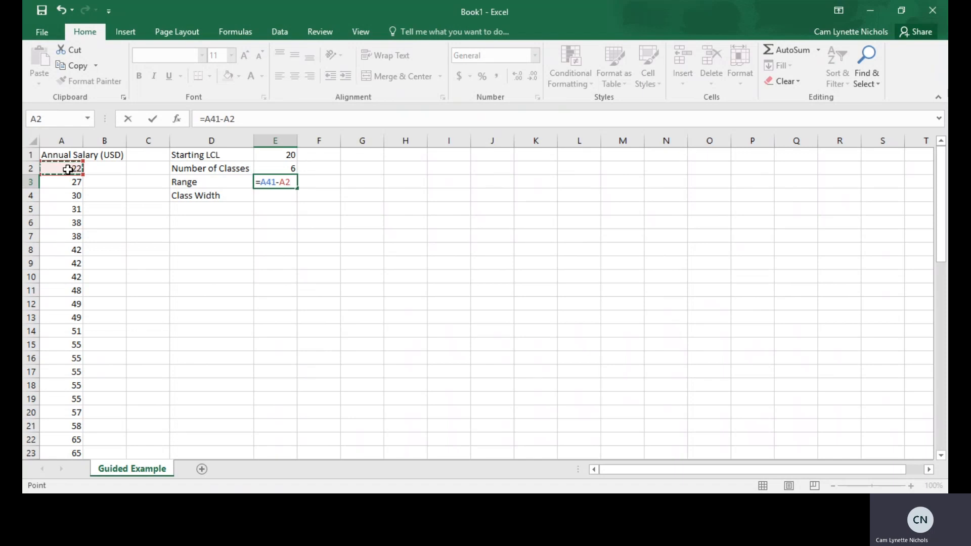
pyautogui.press('Return')
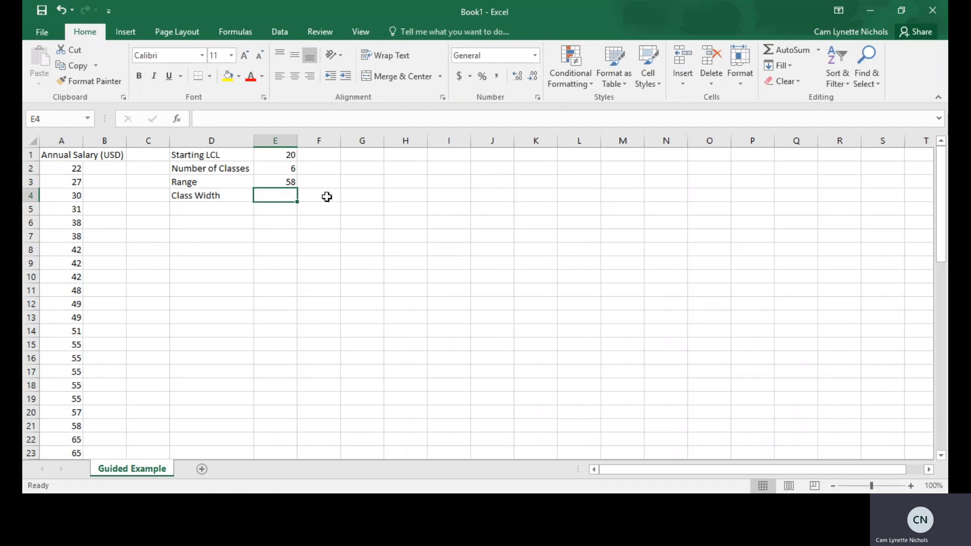
# Calculate the class width in E4 by dividing the range by the number of classes with =E3/E2.
pyautogui.write('=')
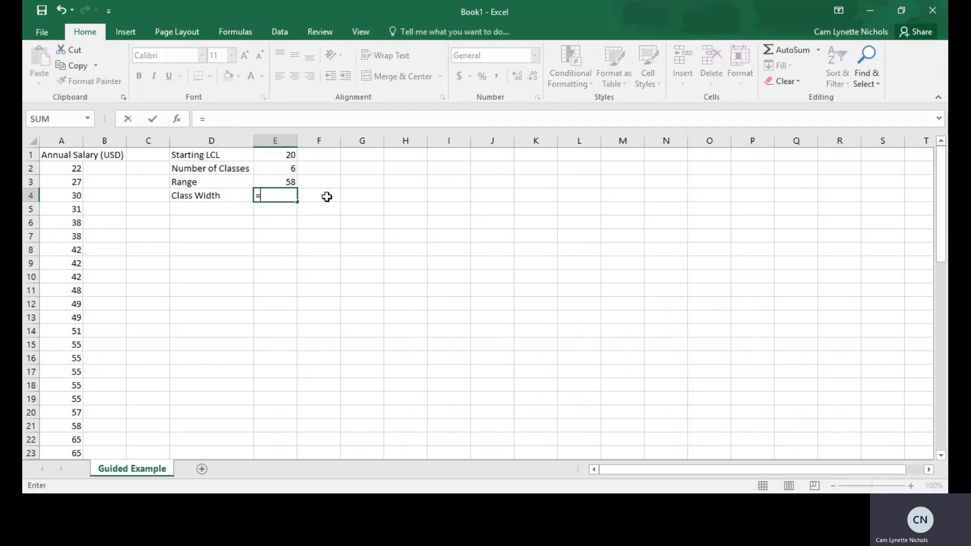
pyautogui.click(283, 183)
pyautogui.write('/')
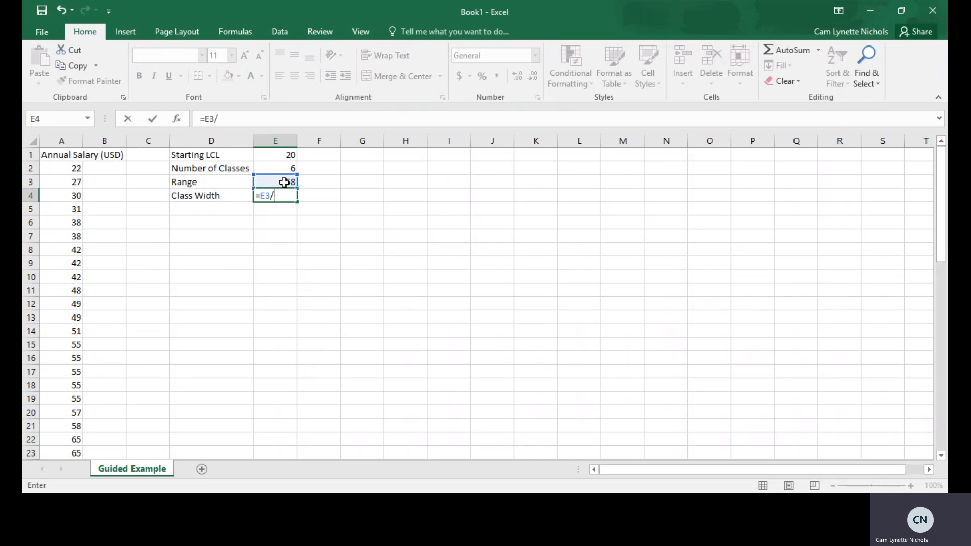
pyautogui.click(285, 169)
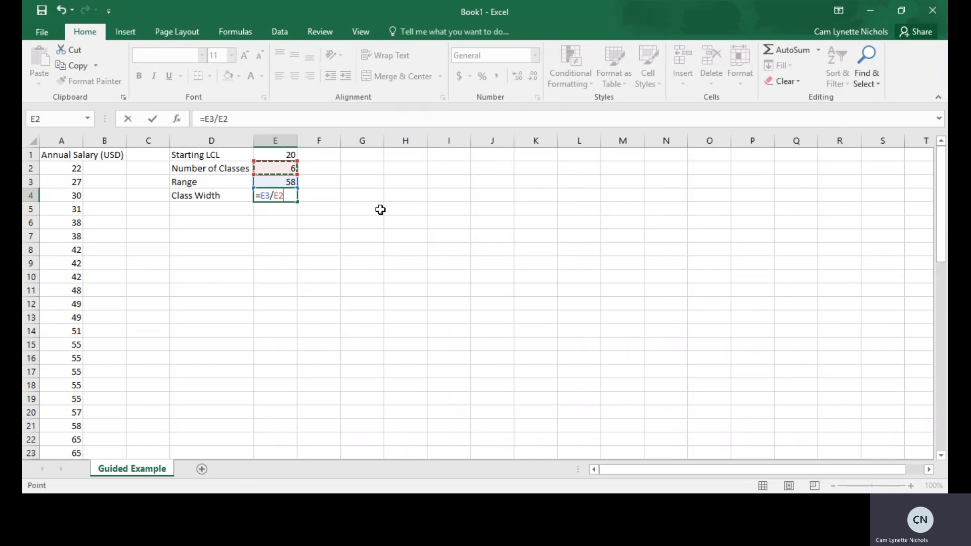
pyautogui.press('Return')
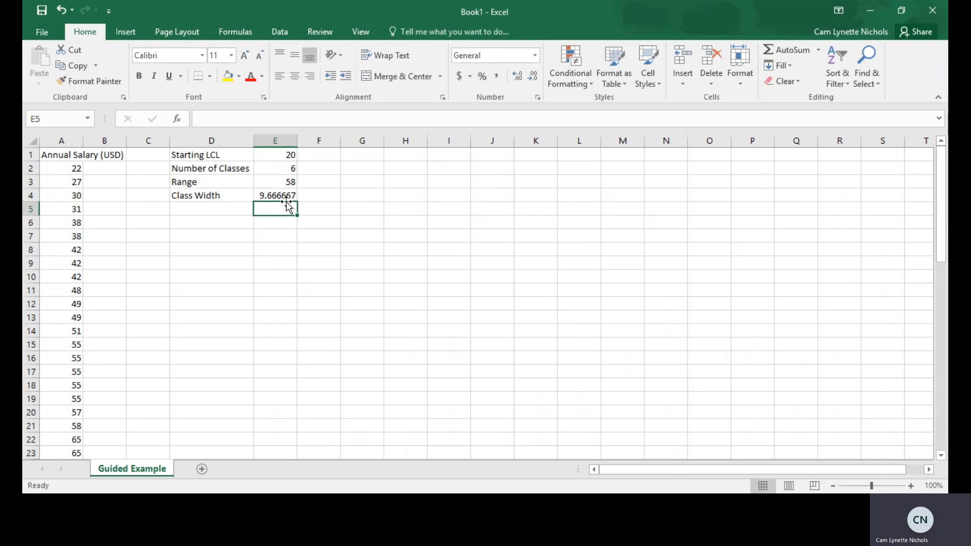
# Enter the rounded-up class width 10 in F4 and put a border around that cell.
pyautogui.click(317, 197)
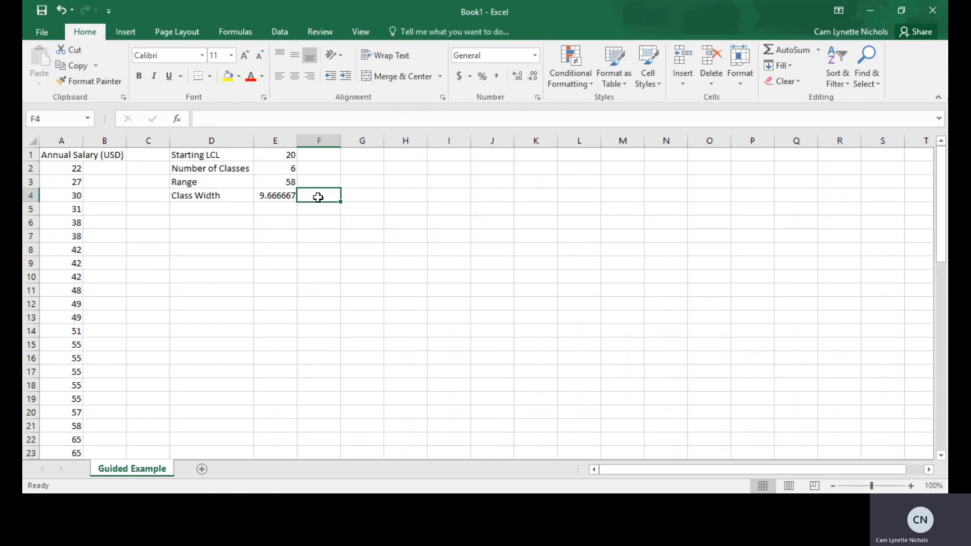
pyautogui.write('10')
pyautogui.press('Return')
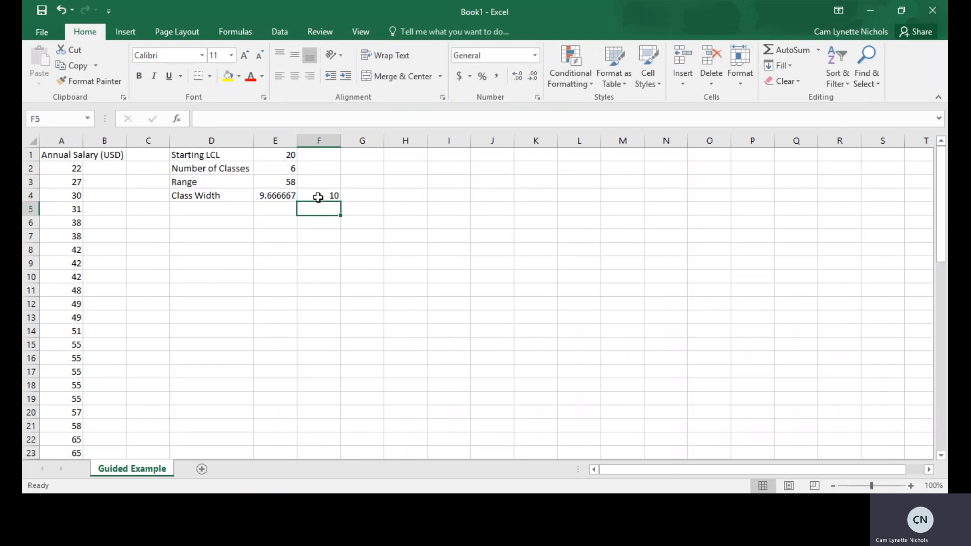
pyautogui.click(319, 194)
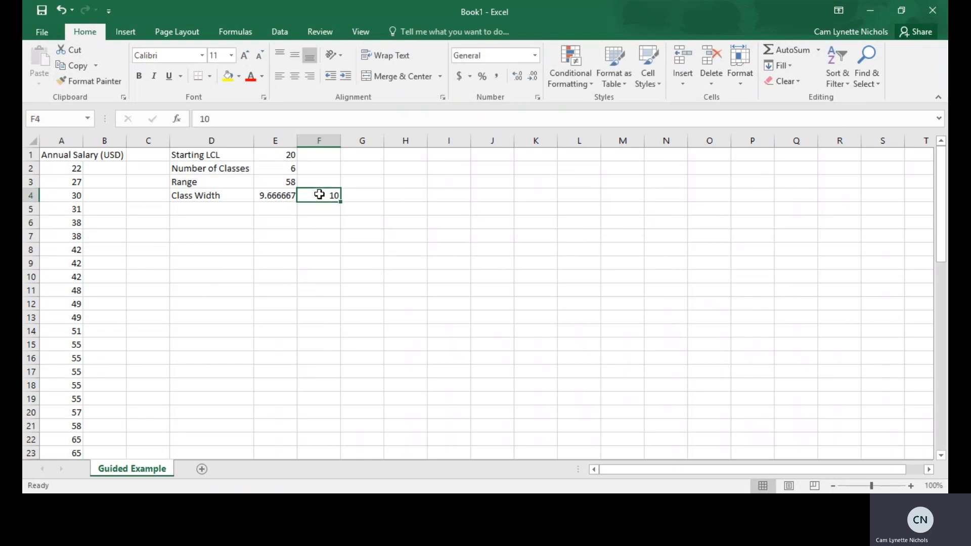
pyautogui.click(208, 77)
pyautogui.click(216, 225)
pyautogui.click(412, 236)
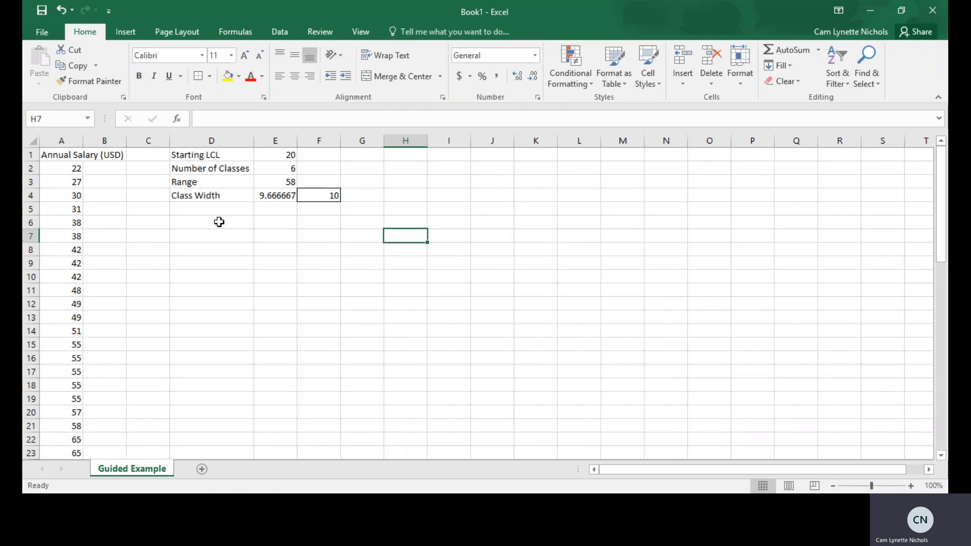
# Enter the frequency table headings LCLs, ULC's and F(x) in cells E7 to G7.
pyautogui.click(276, 234)
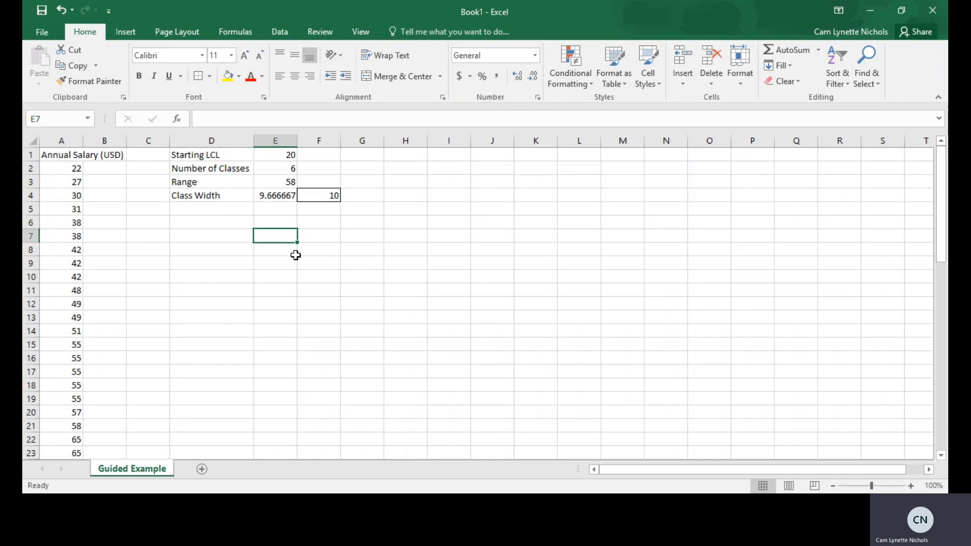
pyautogui.write('LCLs')
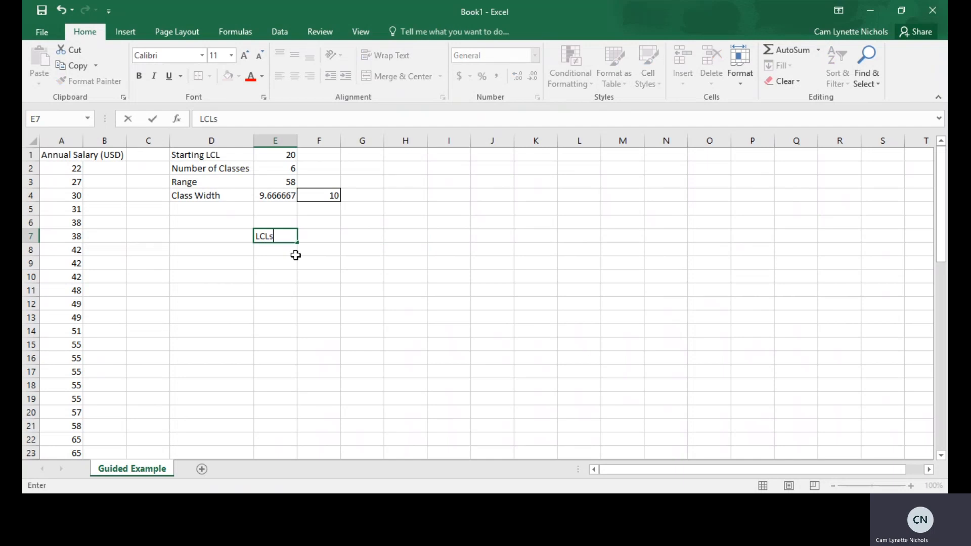
pyautogui.press('Tab')
pyautogui.write("ULC's")
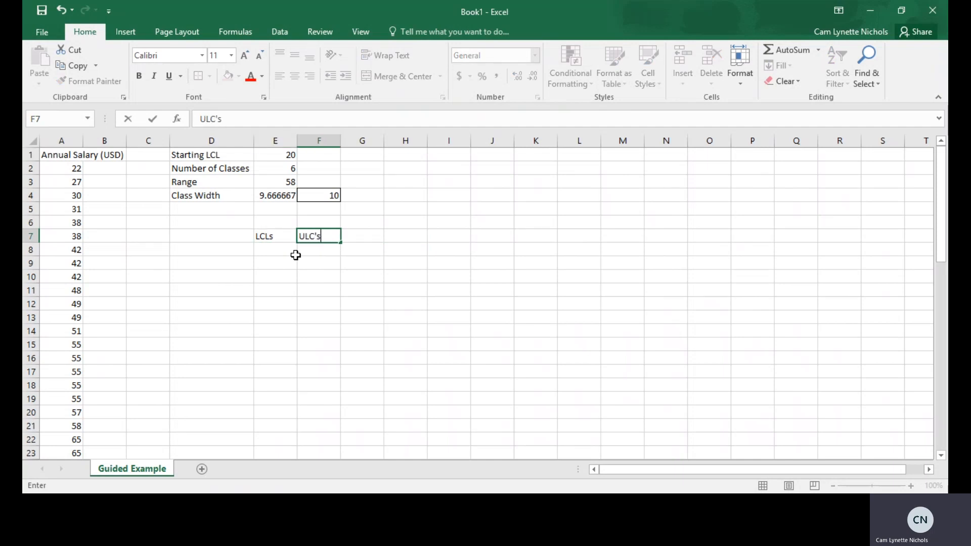
pyautogui.press('Tab')
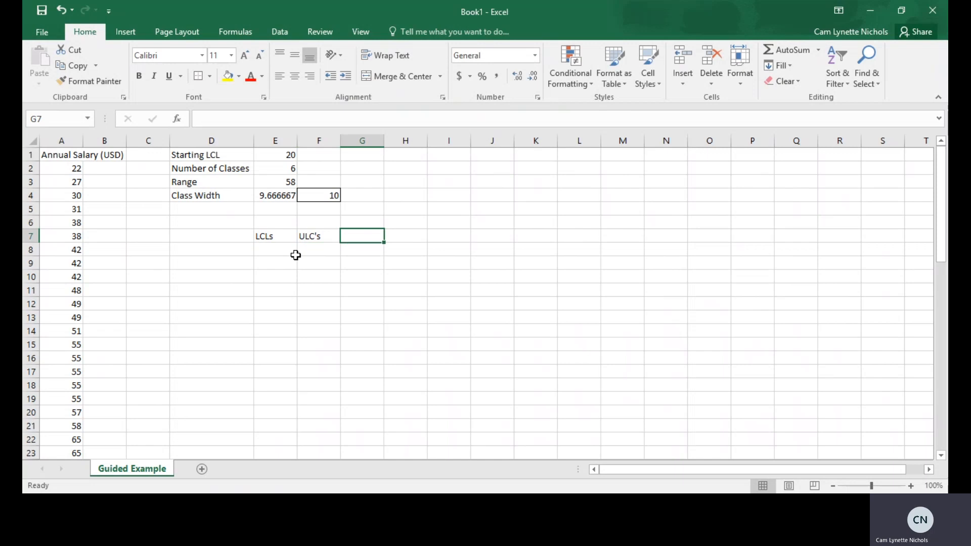
pyautogui.write('F(x')
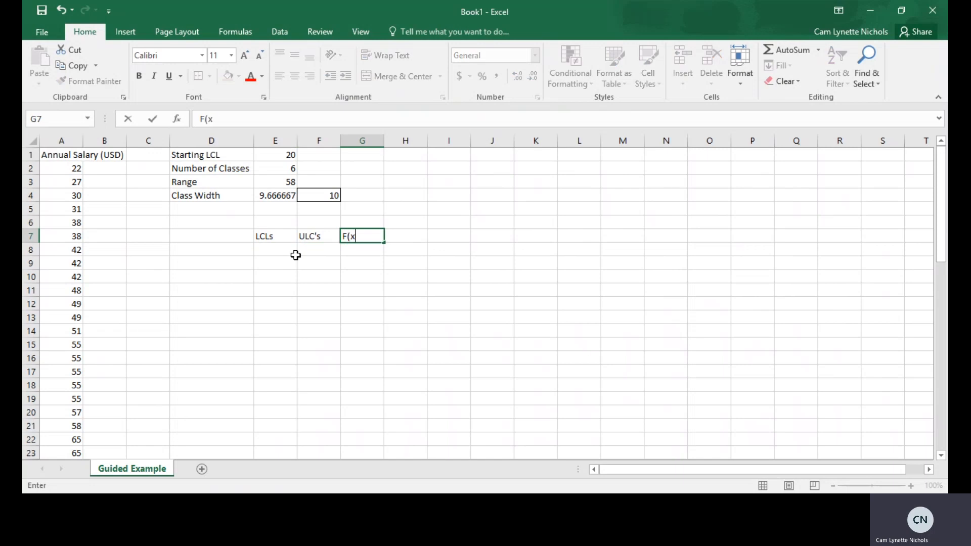
pyautogui.write(')')
pyautogui.press('Return')
# Enter 20 as the first lower class limit in E8 under the LCLs heading.
pyautogui.click(269, 256)
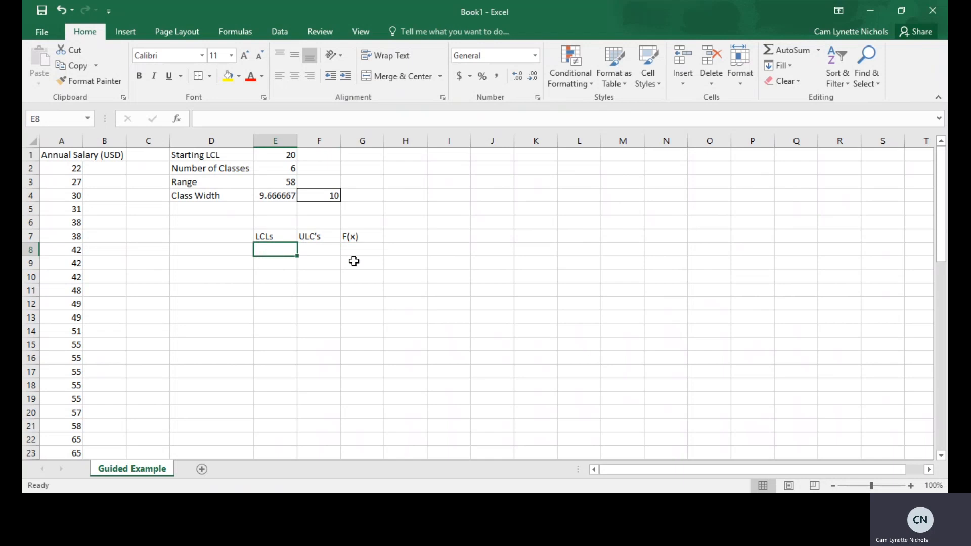
pyautogui.write('20')
pyautogui.press('Return')
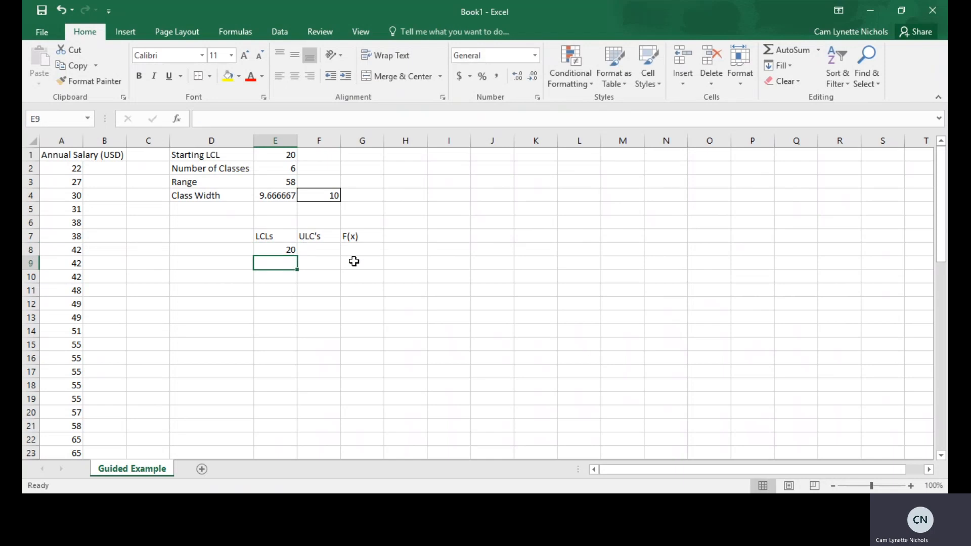
# Calculate the second lower class limit in E9 with =E8+10.
pyautogui.write('=')
pyautogui.press('Up')
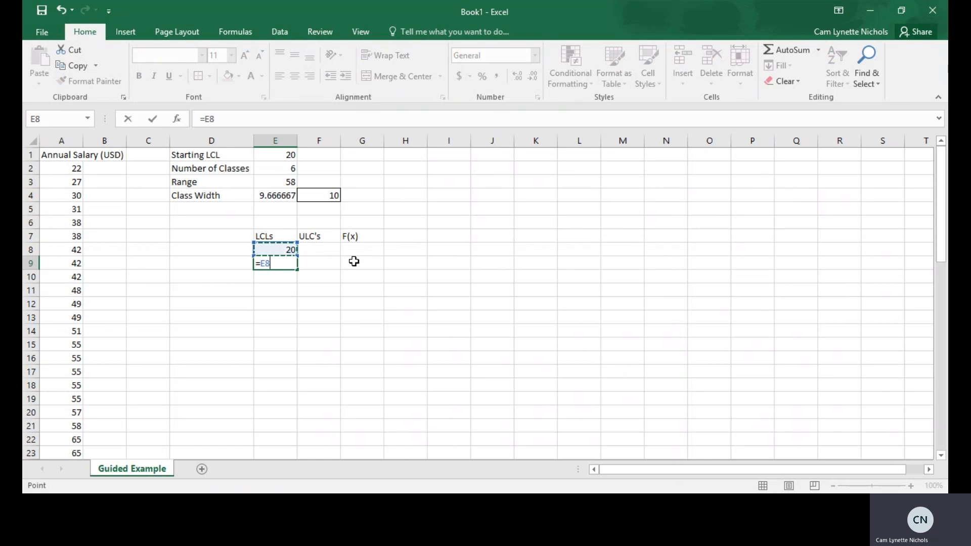
pyautogui.write('+10')
pyautogui.press('Return')
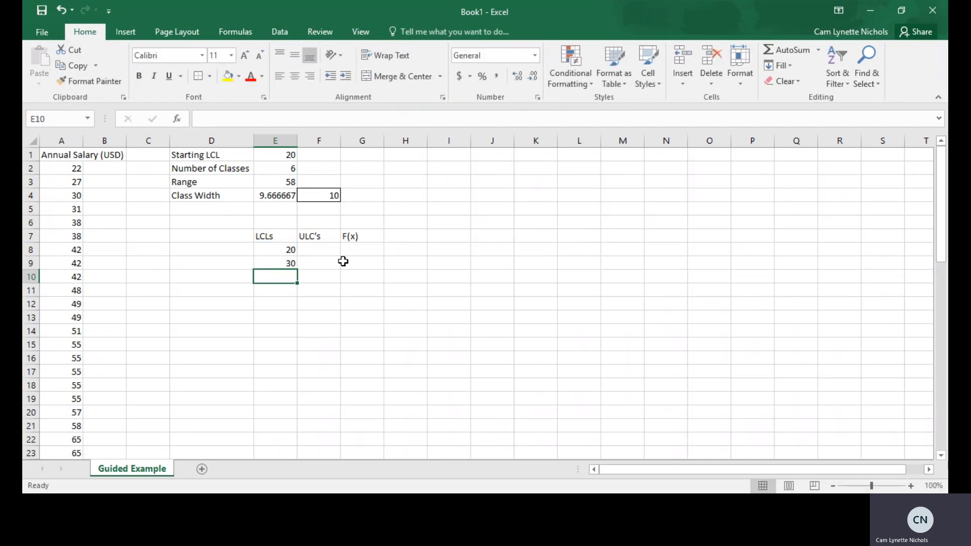
# Calculate the third lower class limit in E10 by adding 10 to E9, and fill E9:E10 down to E13.
pyautogui.write('=')
pyautogui.click(286, 263)
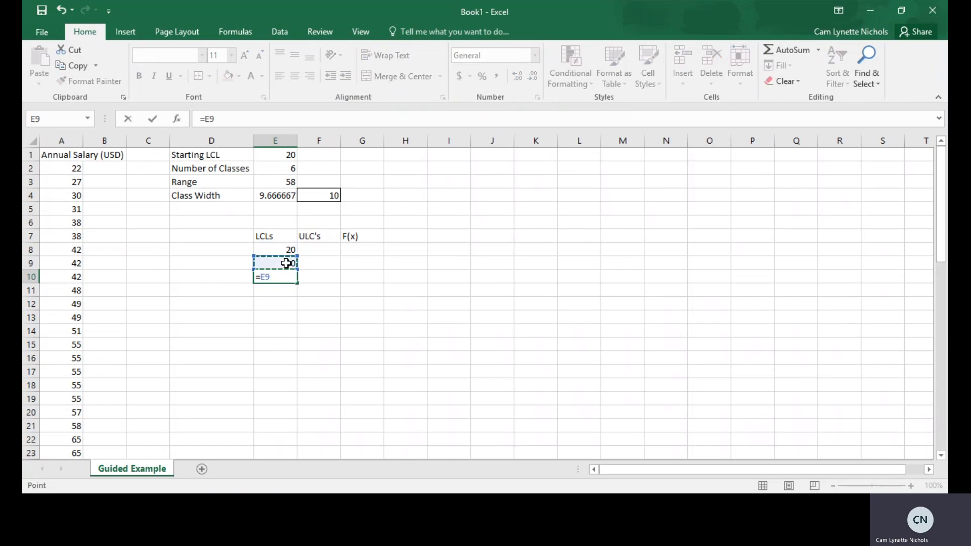
pyautogui.write('+')
pyautogui.write('$F$4')
pyautogui.press('Return')
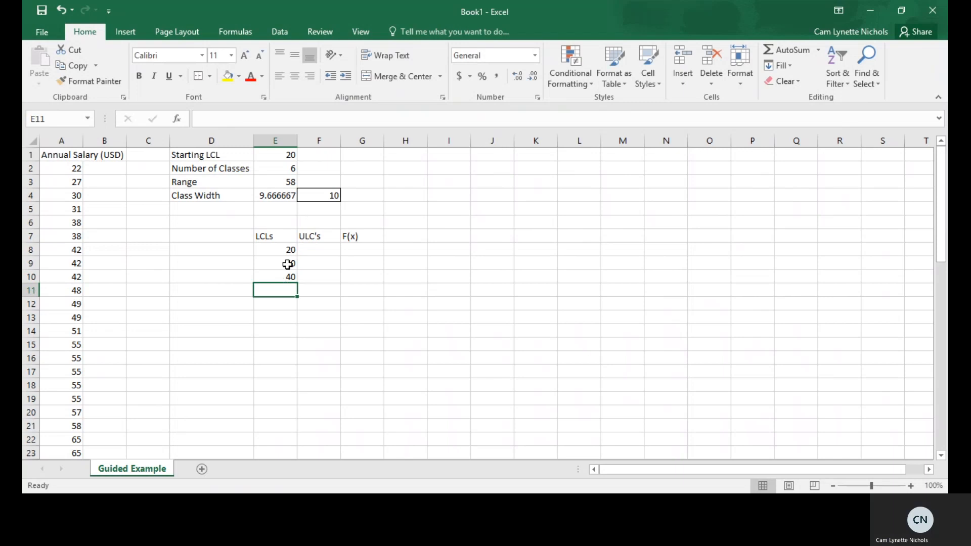
pyautogui.moveTo(288, 264); pyautogui.dragTo(288, 276)
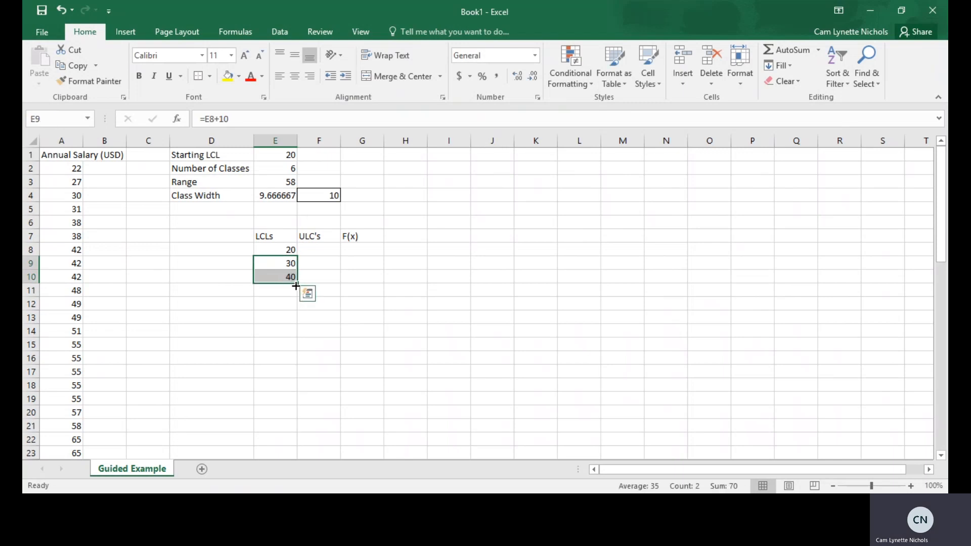
pyautogui.moveTo(296, 286); pyautogui.dragTo(296, 320)
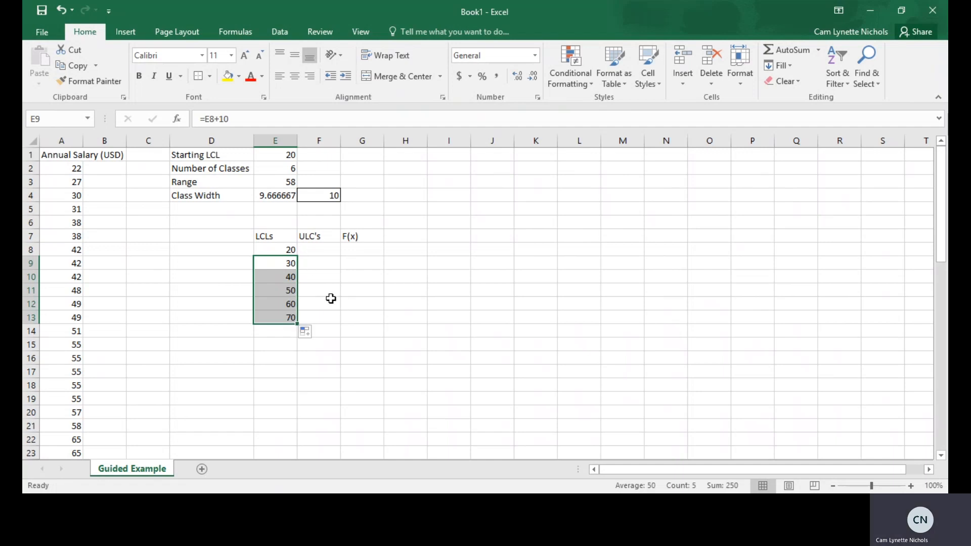
# Enter 29 as the first upper class limit in F8 under the ULC's heading.
pyautogui.click(310, 249)
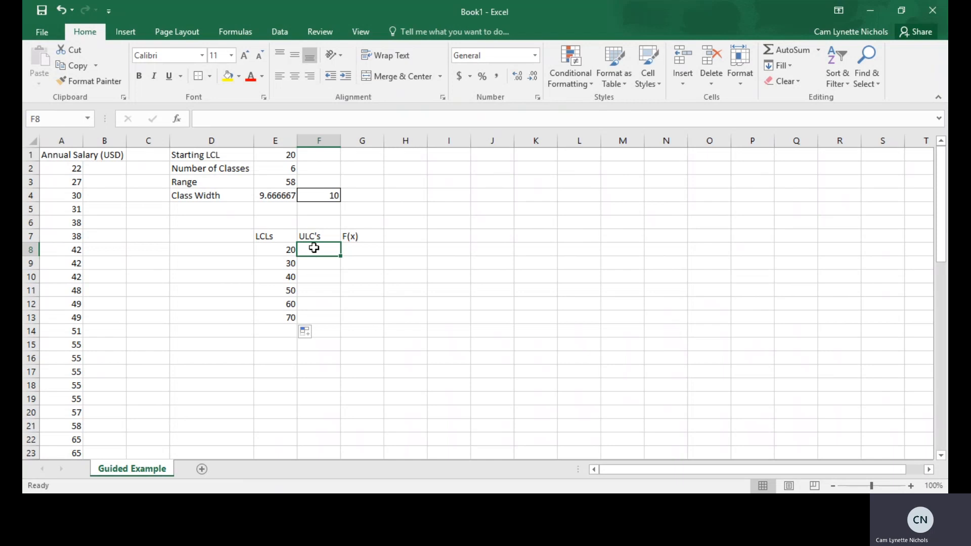
pyautogui.write('29')
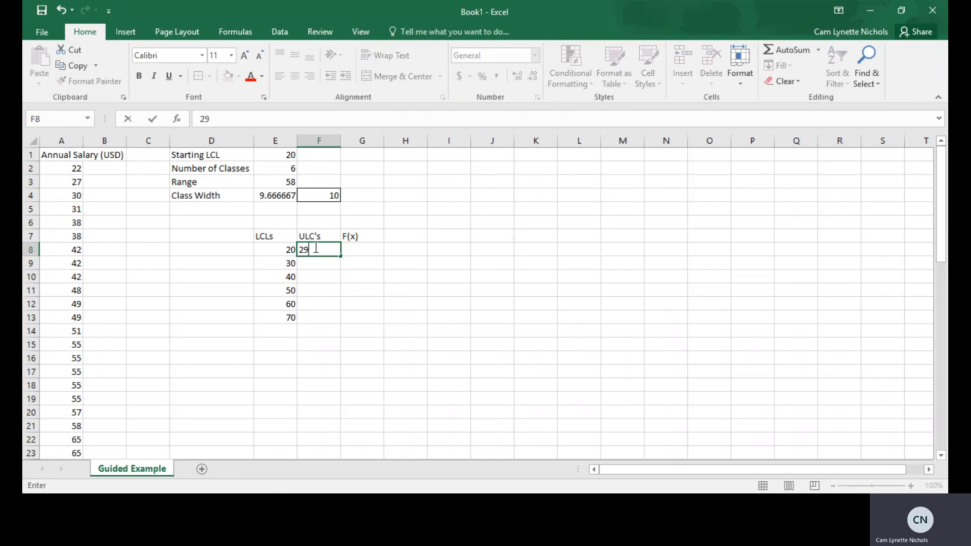
pyautogui.press('Return')
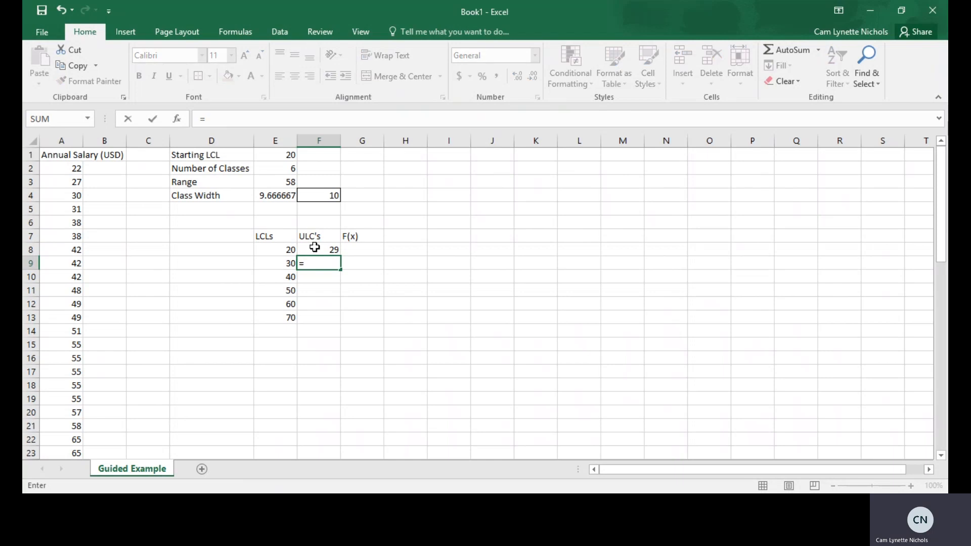
# Calculate the second upper class limit in F9 with =F8+10 and fill the formula down to F13.
pyautogui.click(319, 248)
pyautogui.write('+')
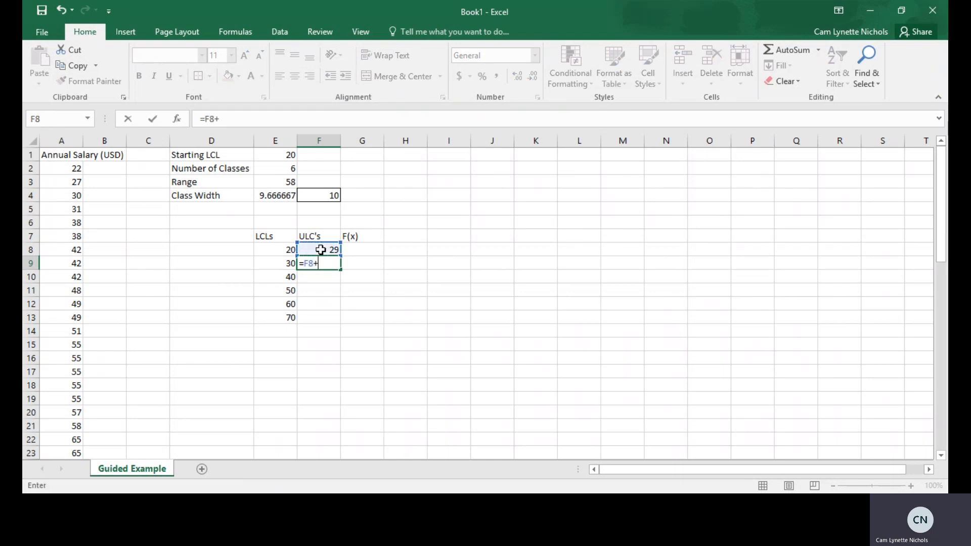
pyautogui.write('$F$4')
pyautogui.press('Return')
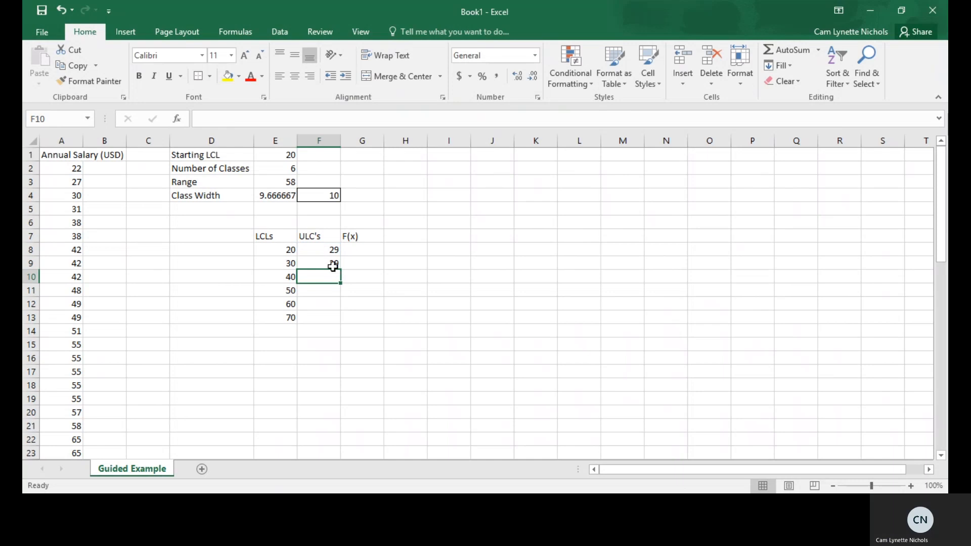
pyautogui.click(335, 265)
pyautogui.moveTo(340, 269); pyautogui.dragTo(346, 330)
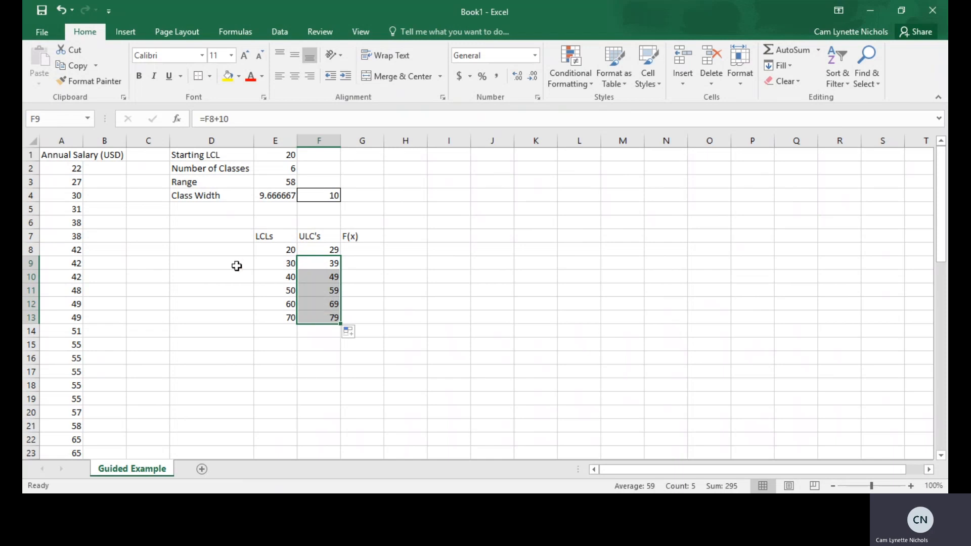
# Check the end of the salary data, and set both the Starting LCL in E1 and the first lower class limit in E8 to 21.
pyautogui.scroll(-15, 117, 317)
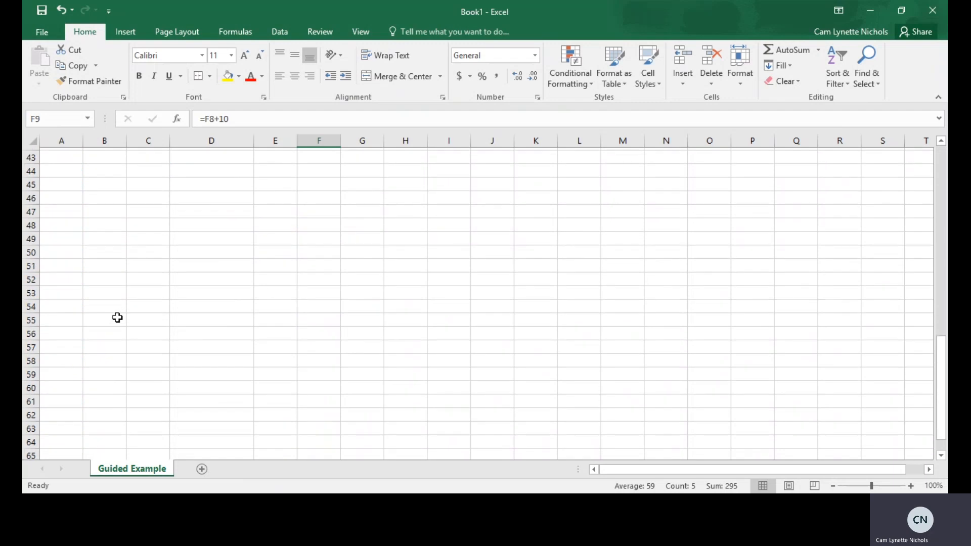
pyautogui.scroll(5, 117, 317)
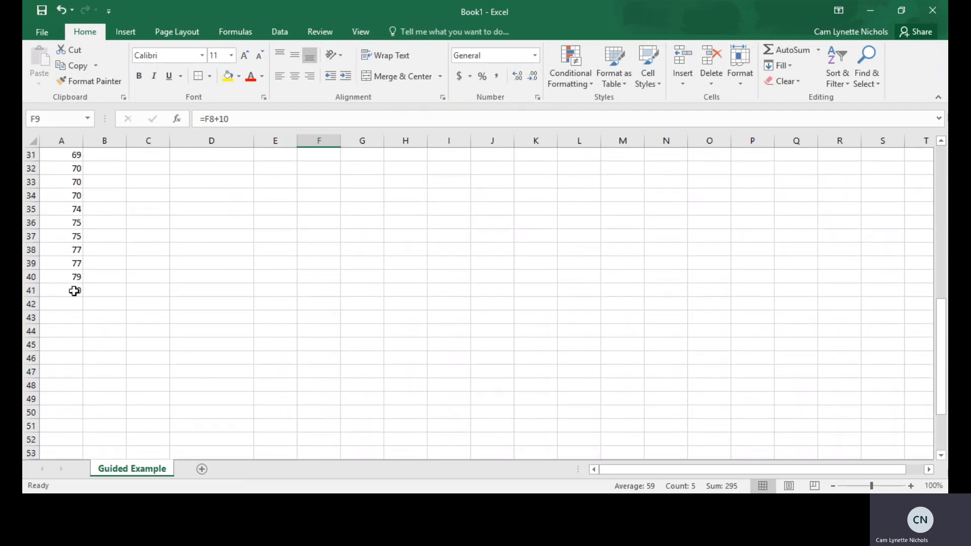
pyautogui.scroll(10, 177, 266)
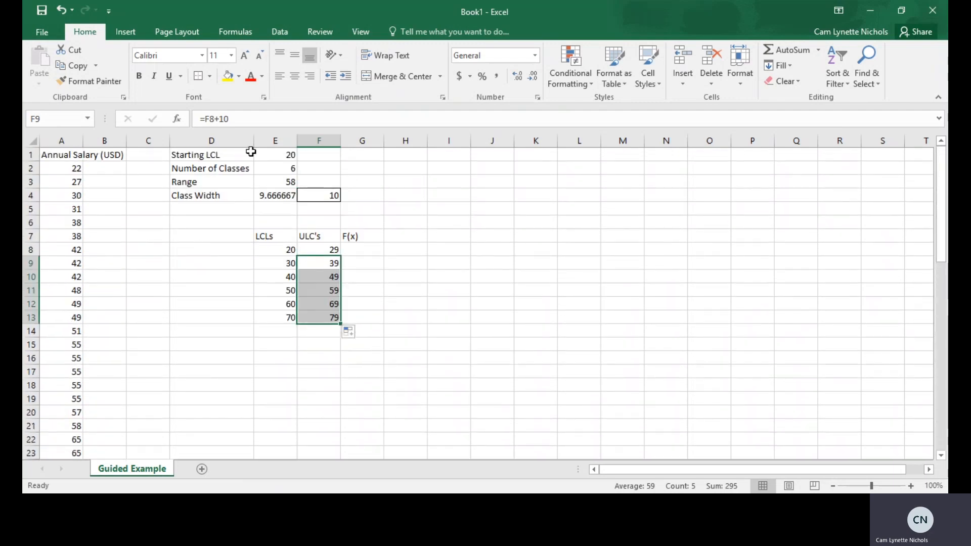
pyautogui.click(284, 156)
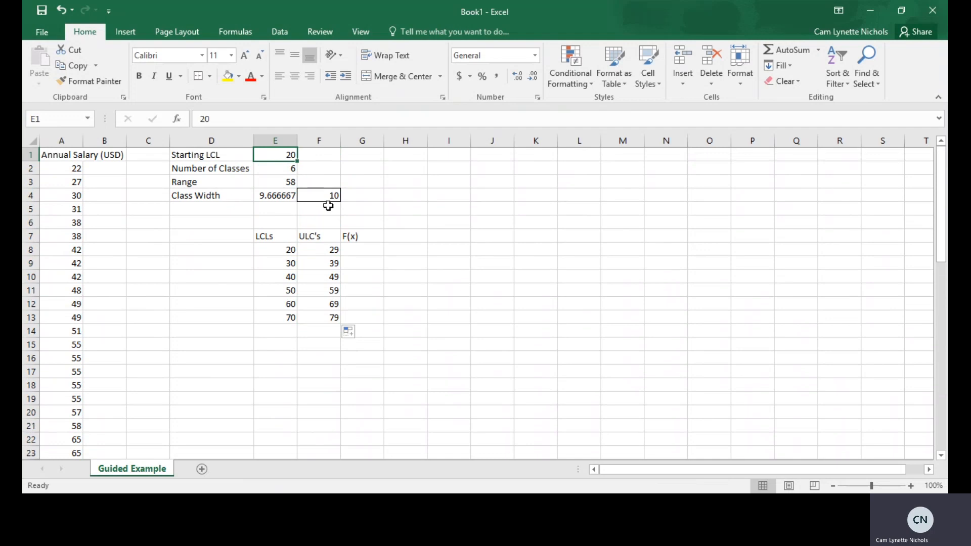
pyautogui.write('21')
pyautogui.press('Return')
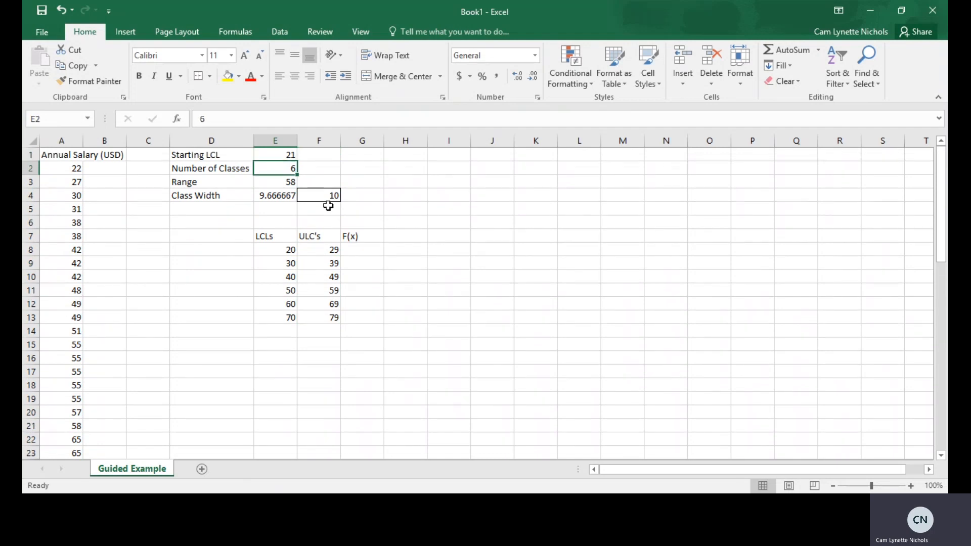
pyautogui.click(284, 251)
pyautogui.write('21')
pyautogui.press('Return')
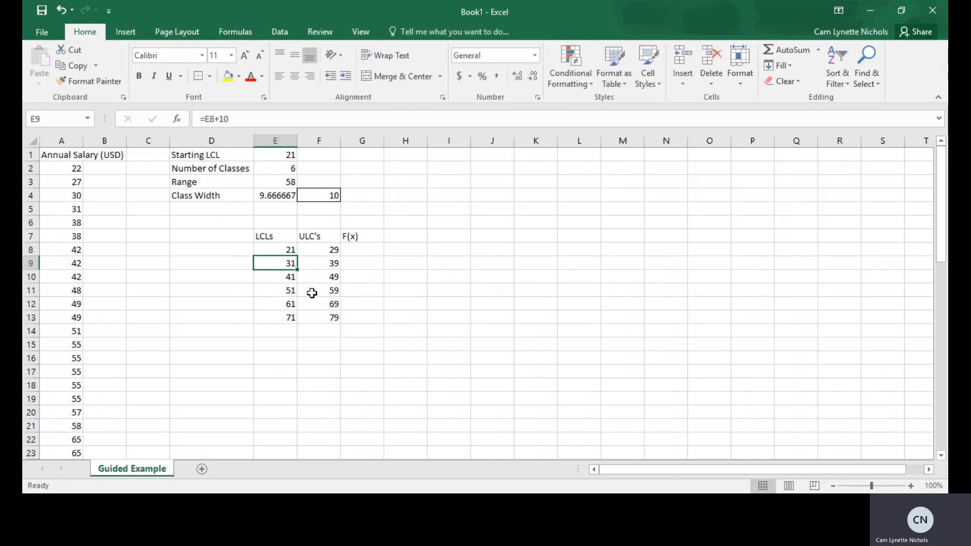
# Set the first upper class limit in F8 to 30.
pyautogui.click(325, 248)
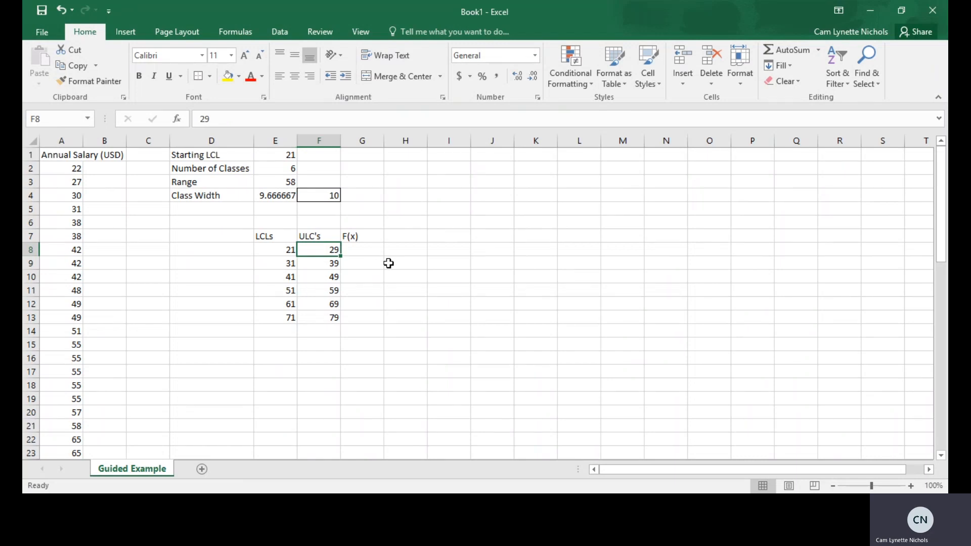
pyautogui.write('30')
pyautogui.press('Return')
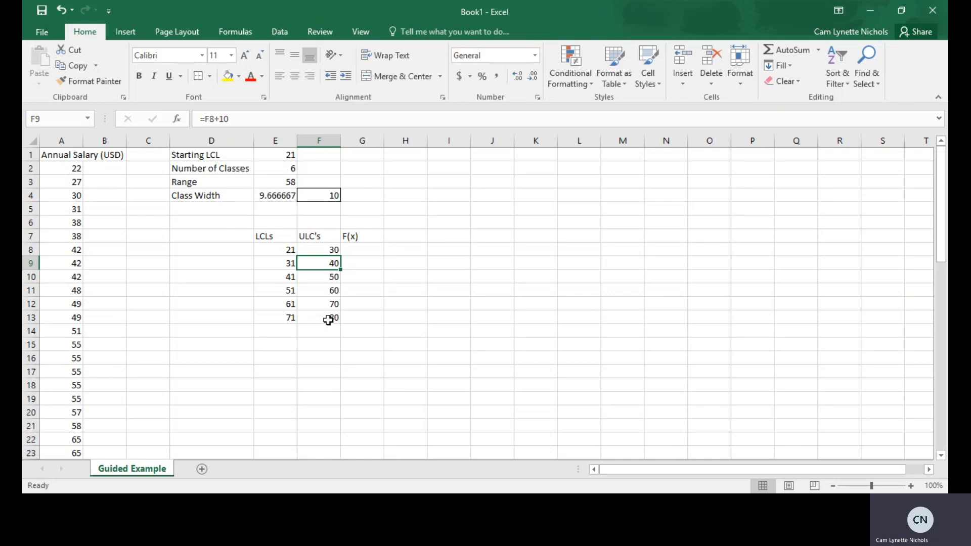
# Count the salaries from 21 to 30 by selecting rows 2 to 4, and enter the frequency 3 in G8.
pyautogui.click(361, 253)
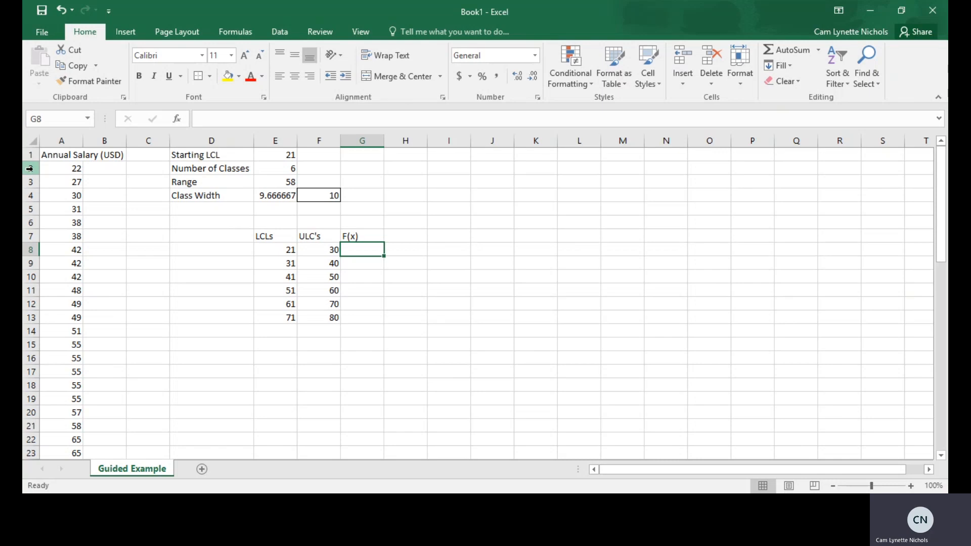
pyautogui.moveTo(30, 169); pyautogui.dragTo(33, 190)
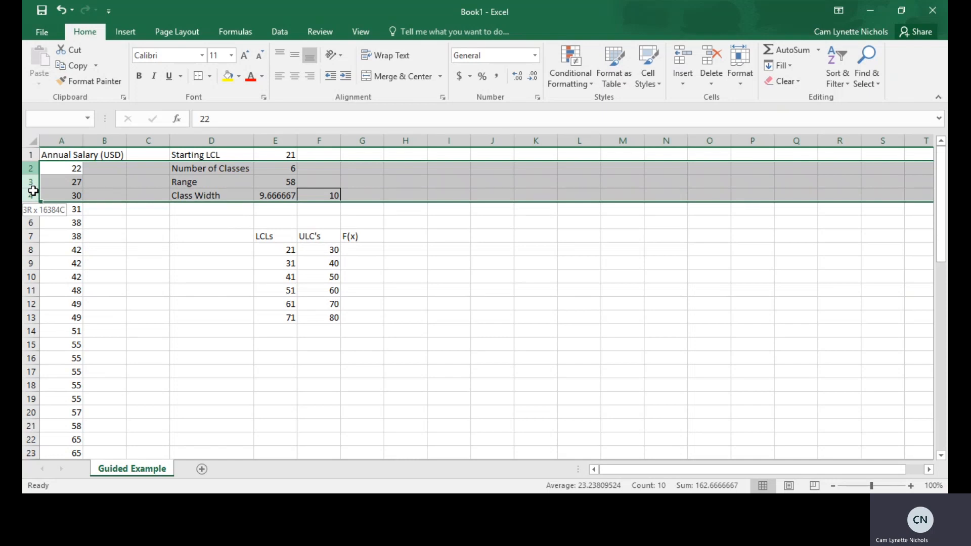
pyautogui.moveTo(34, 190); pyautogui.dragTo(34, 191)
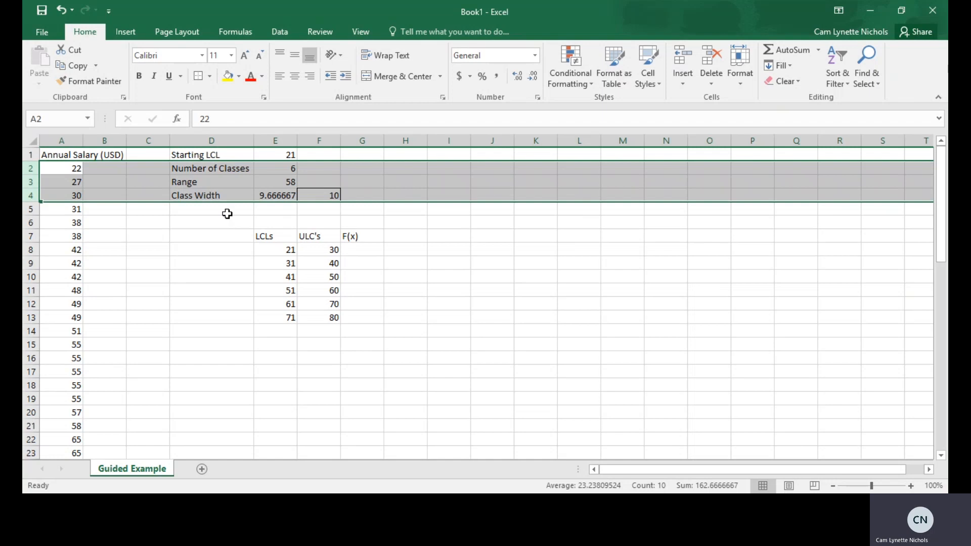
pyautogui.click(351, 253)
pyautogui.write('3')
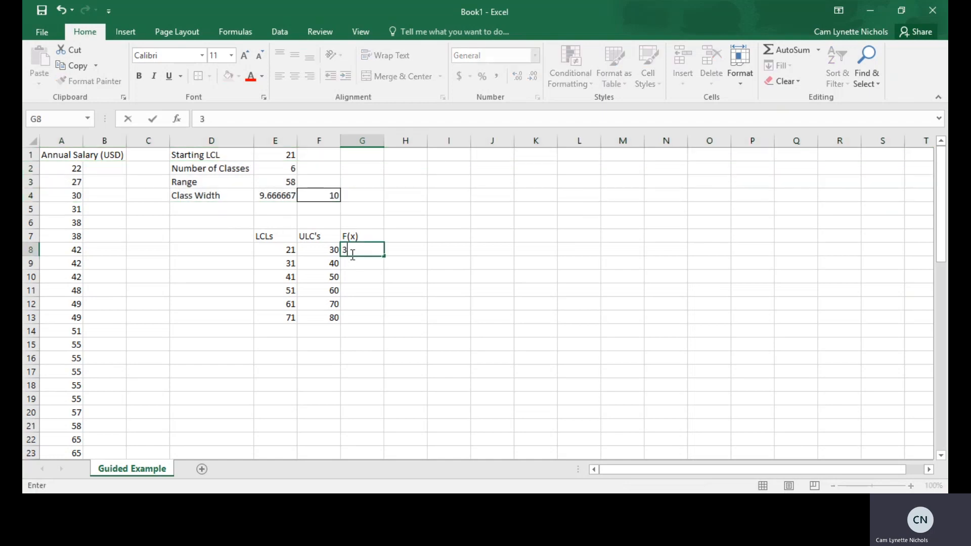
pyautogui.press('Return')
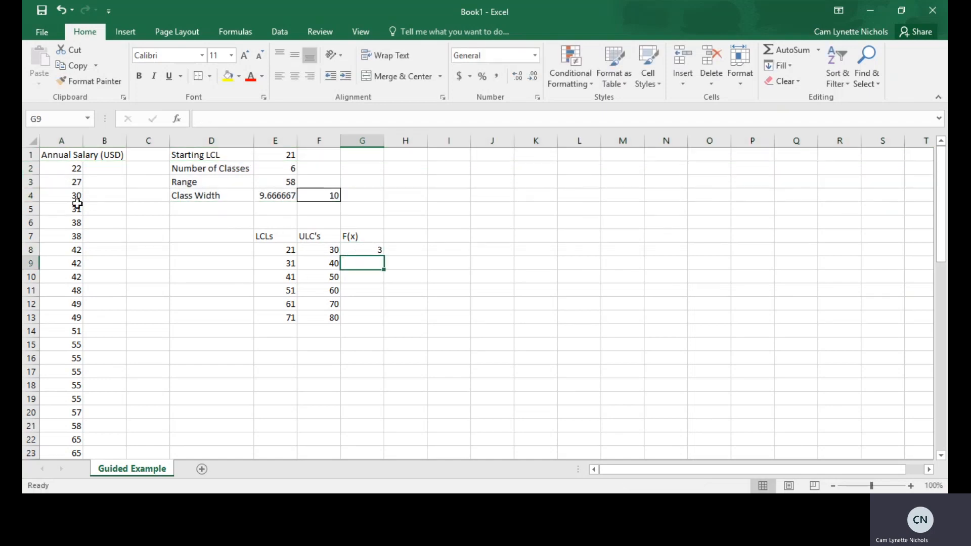
# Count the salaries from 31 to 40 by selecting rows 5 to 7, and enter the frequency 3 in G9.
pyautogui.moveTo(33, 212); pyautogui.dragTo(31, 238)
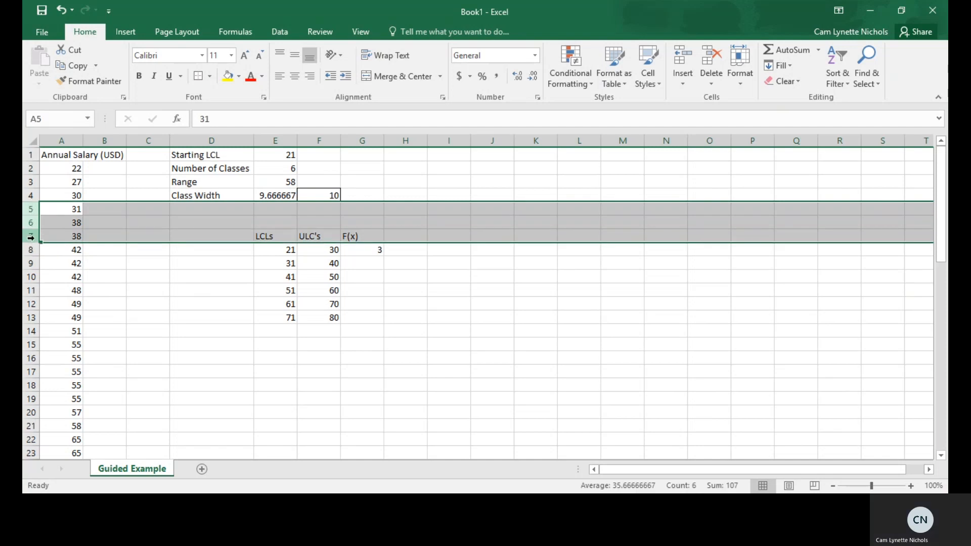
pyautogui.click(367, 263)
pyautogui.write('3')
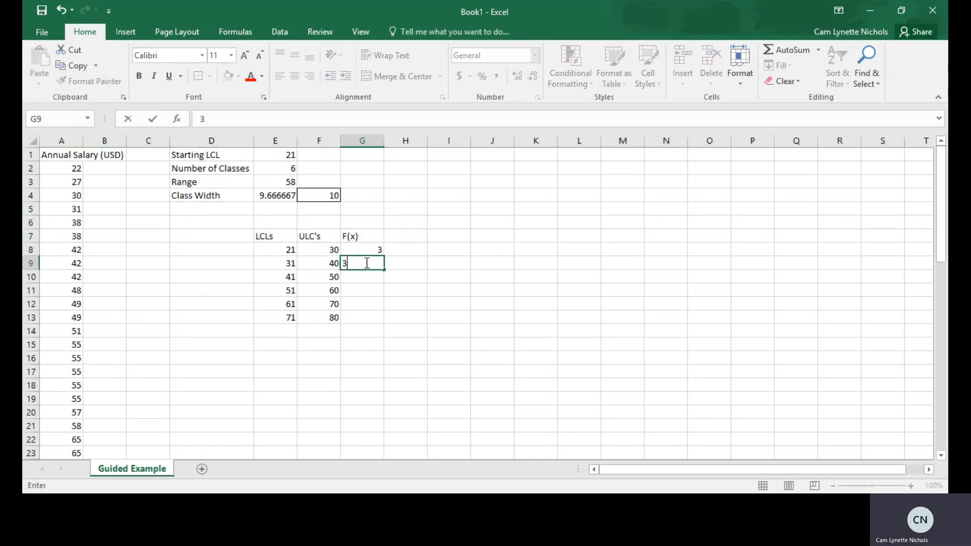
pyautogui.press('Return')
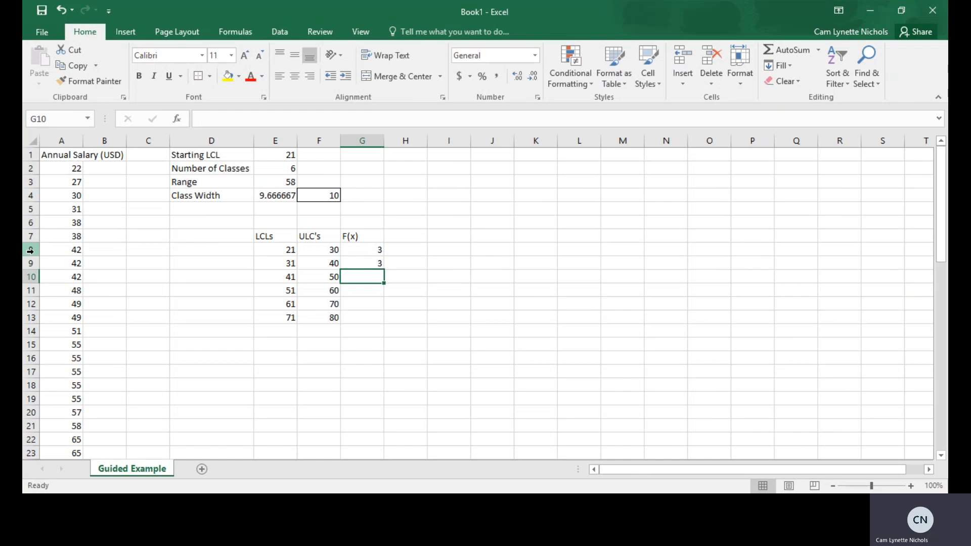
# Count the salaries from 41 to 50 by selecting their rows from row 8, and enter the frequency 6 in G10.
pyautogui.moveTo(30, 250); pyautogui.dragTo(32, 310)
pyautogui.click(373, 276)
pyautogui.write('6')
pyautogui.press('Return')
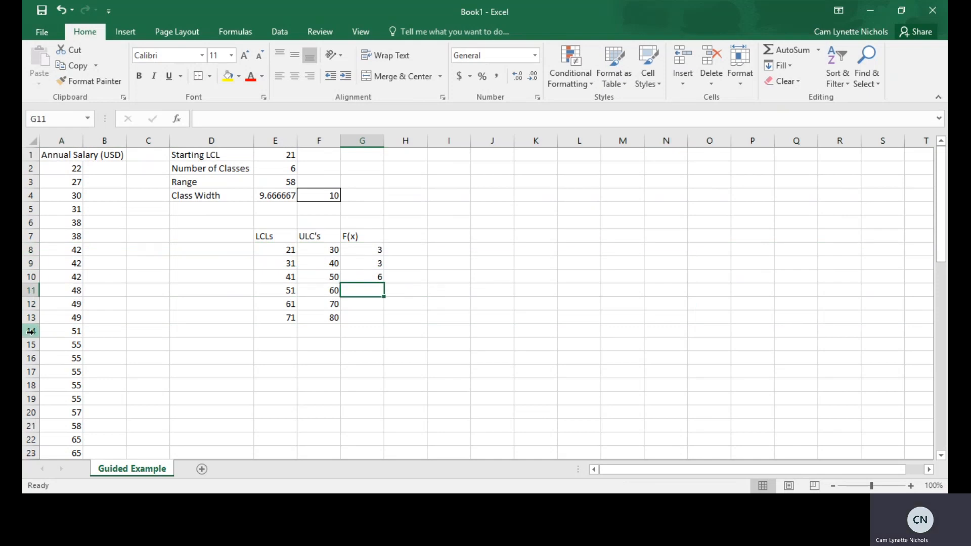
# Count the salaries from 51 to 60 by selecting rows 14 to 21, and enter the frequency 8 in G11.
pyautogui.moveTo(31, 331); pyautogui.dragTo(30, 427)
pyautogui.click(364, 291)
pyautogui.write('8')
pyautogui.press('Return')
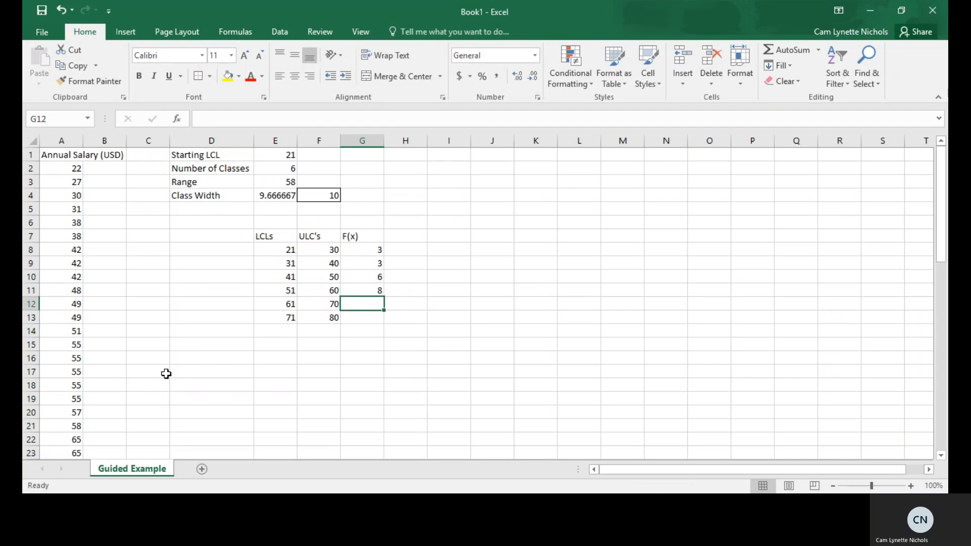
# Count the salaries from 61 to 70 by selecting rows 22 to 34, and enter the frequency 13 in G12.
pyautogui.scroll(-5, 166, 373)
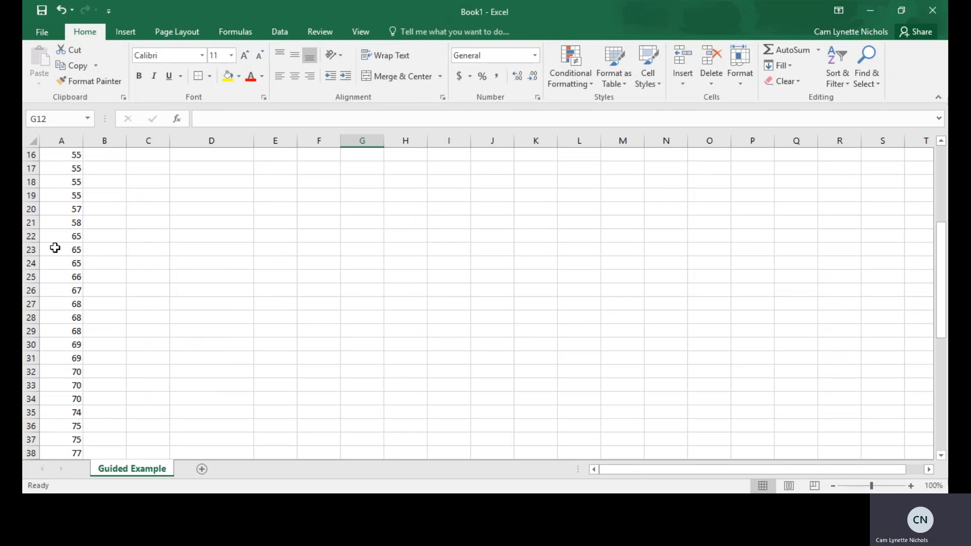
pyautogui.moveTo(31, 237); pyautogui.dragTo(39, 399)
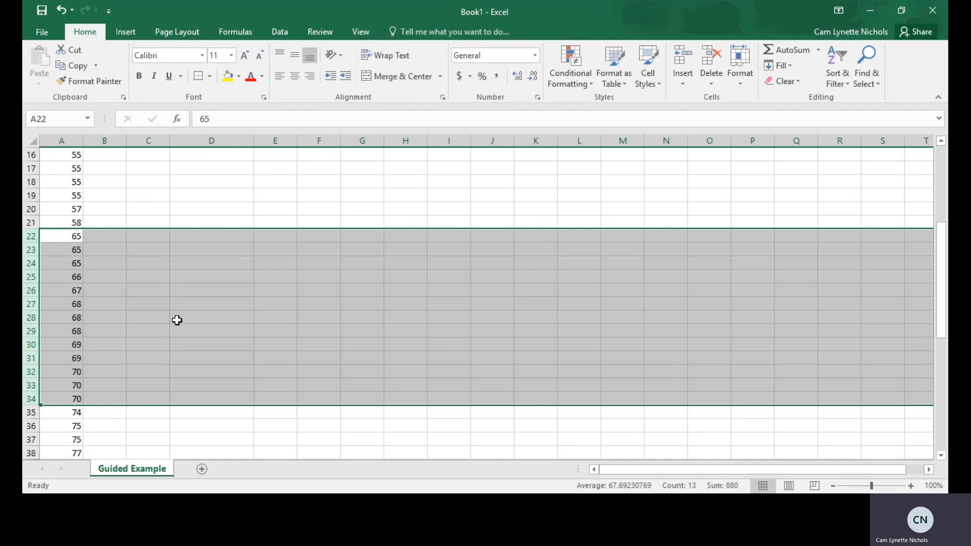
pyautogui.click(272, 239)
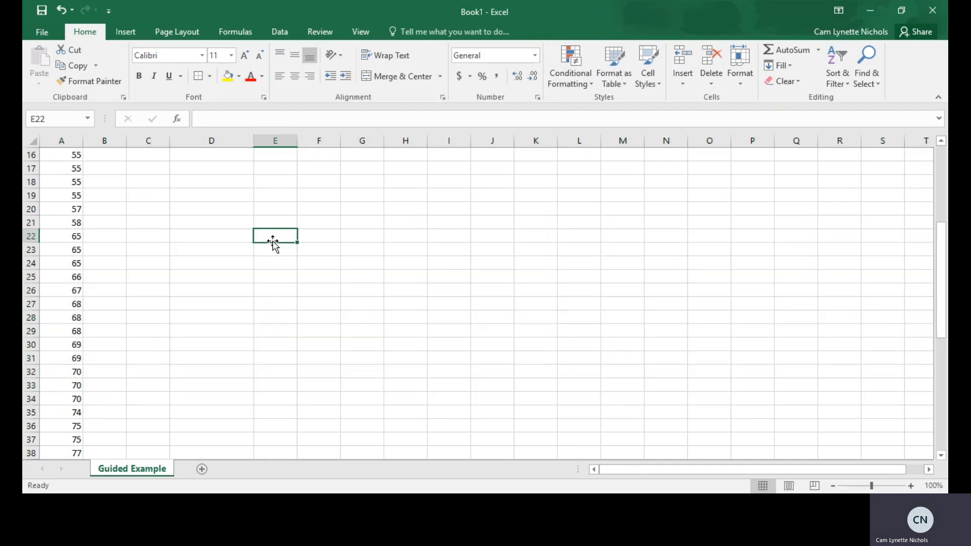
pyautogui.scroll(5, 272, 242)
pyautogui.click(358, 302)
pyautogui.write('13')
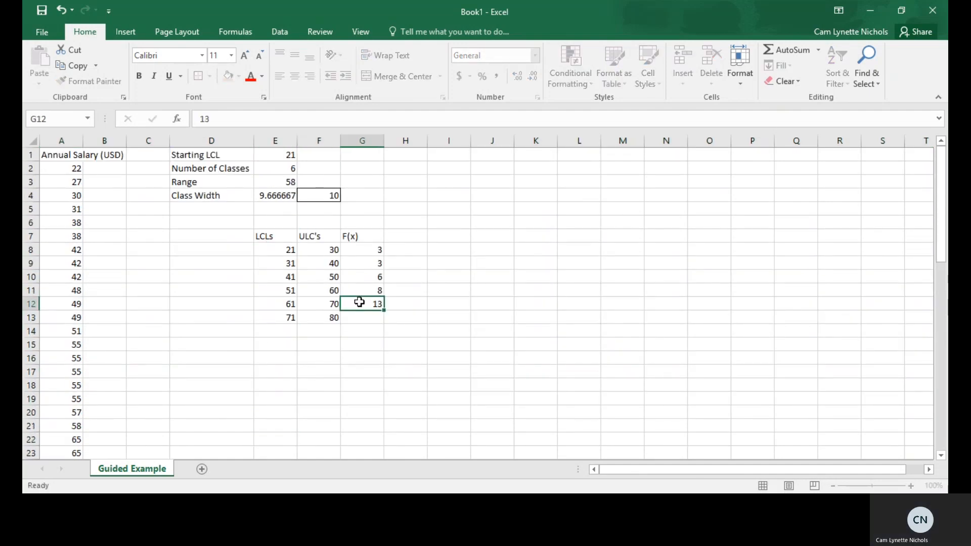
pyautogui.press('Return')
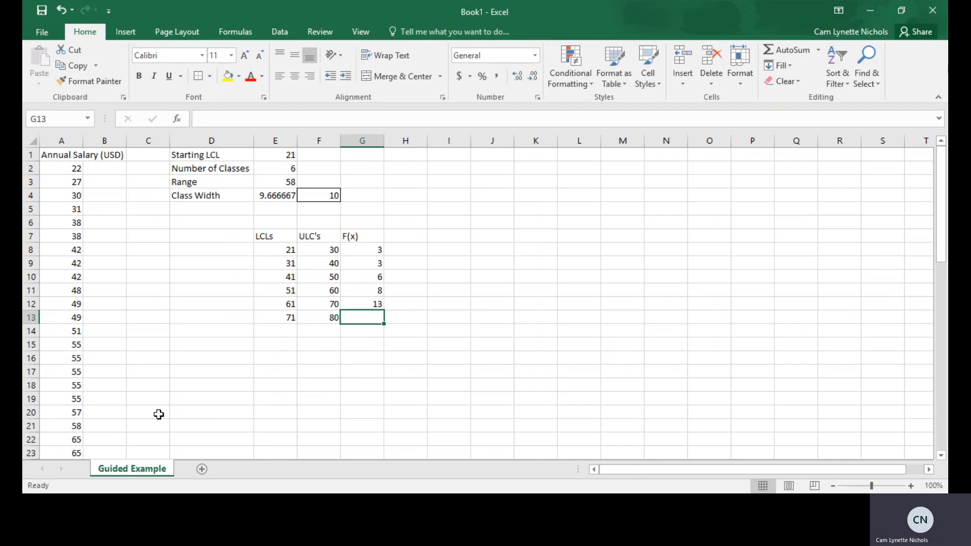
# Count the salaries from 71 to 80 by selecting rows 35 to 41, and enter the frequency 7 in G13.
pyautogui.scroll(-4, 159, 414)
pyautogui.scroll(-6, 159, 414)
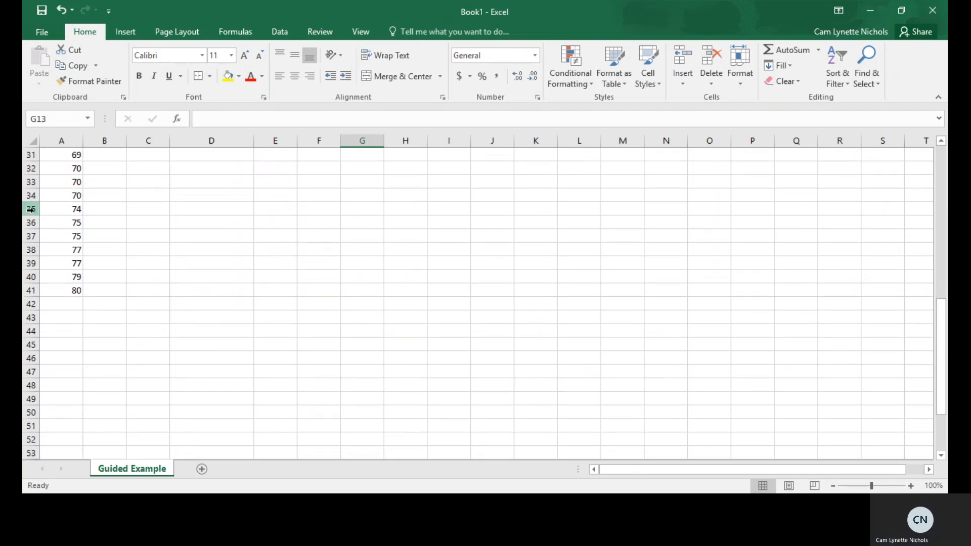
pyautogui.moveTo(31, 209); pyautogui.dragTo(39, 285)
pyautogui.scroll(10, 268, 282)
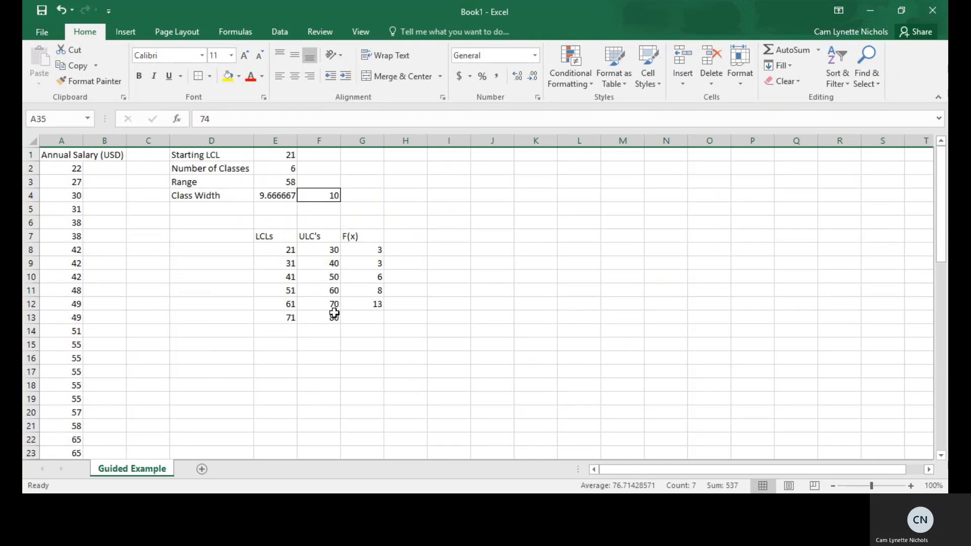
pyautogui.click(365, 317)
pyautogui.write('7')
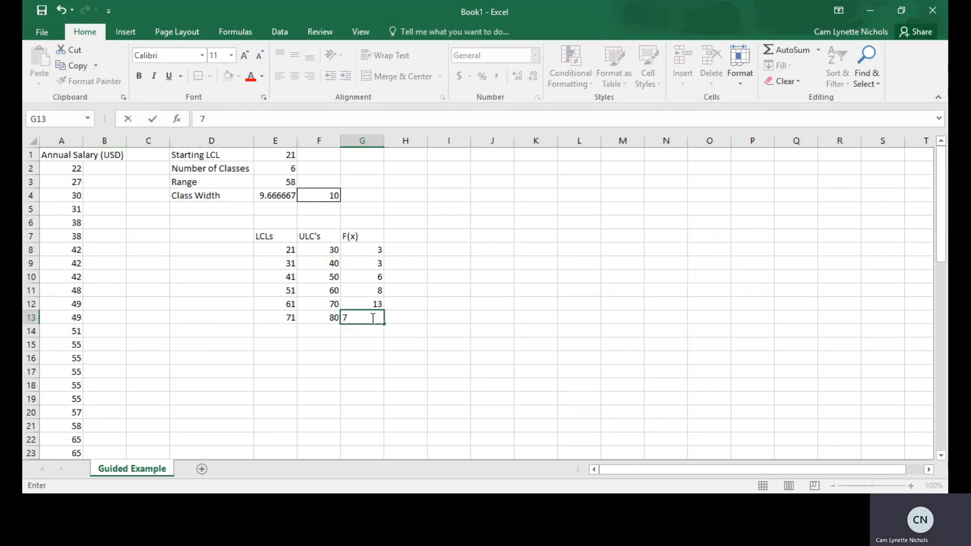
pyautogui.press('Return')
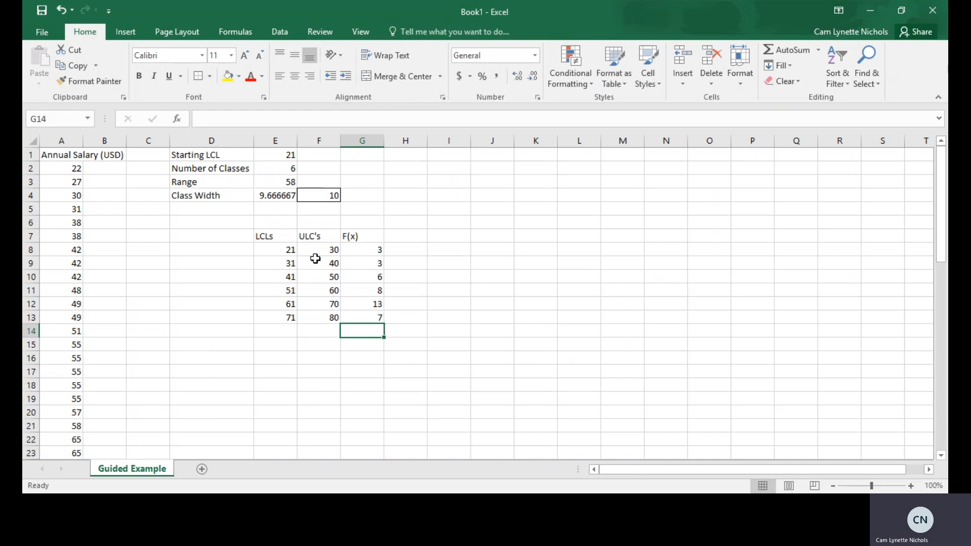
# Insert a new column between the upper class limits and F(x), and head it "Classes" in G7.
pyautogui.click(368, 140)
pyautogui.rightClick(365, 141)
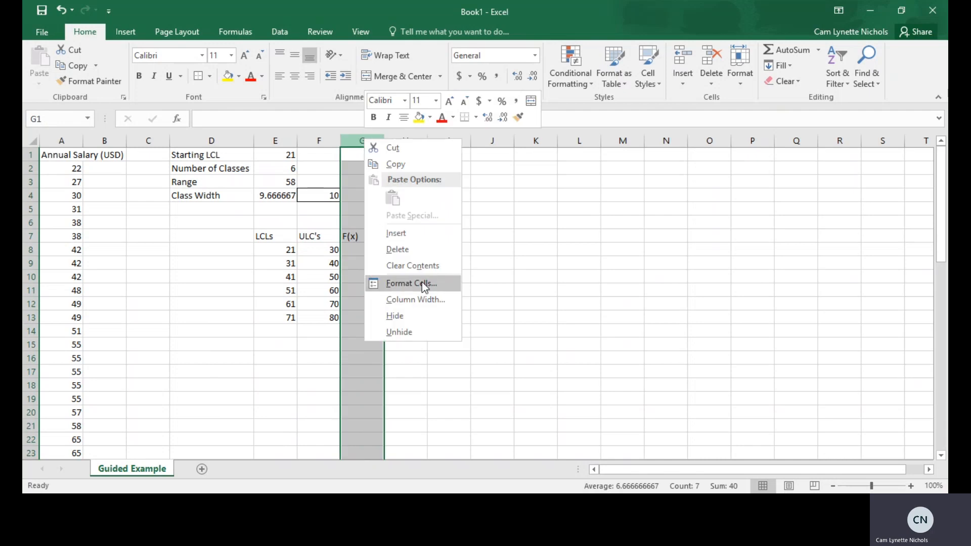
pyautogui.click(411, 238)
pyautogui.click(370, 234)
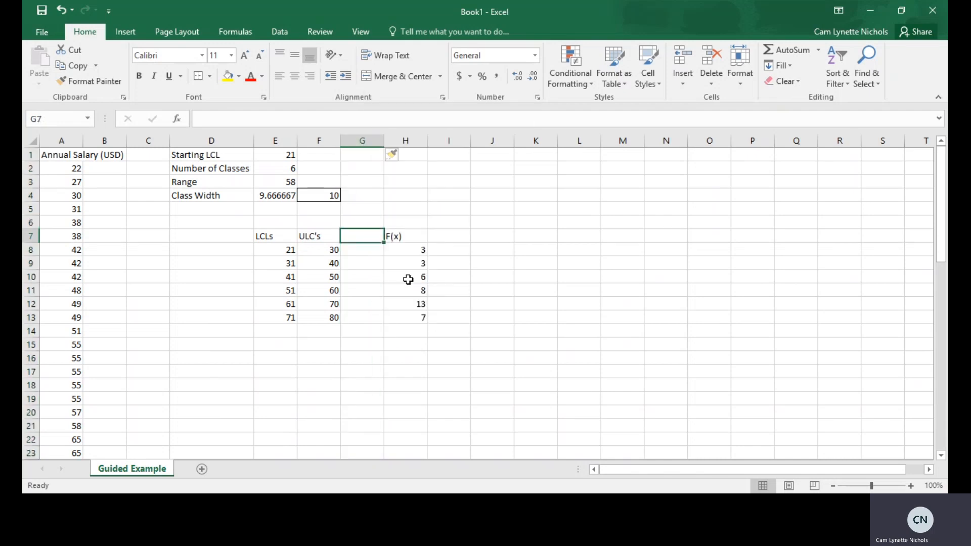
pyautogui.write('Classes')
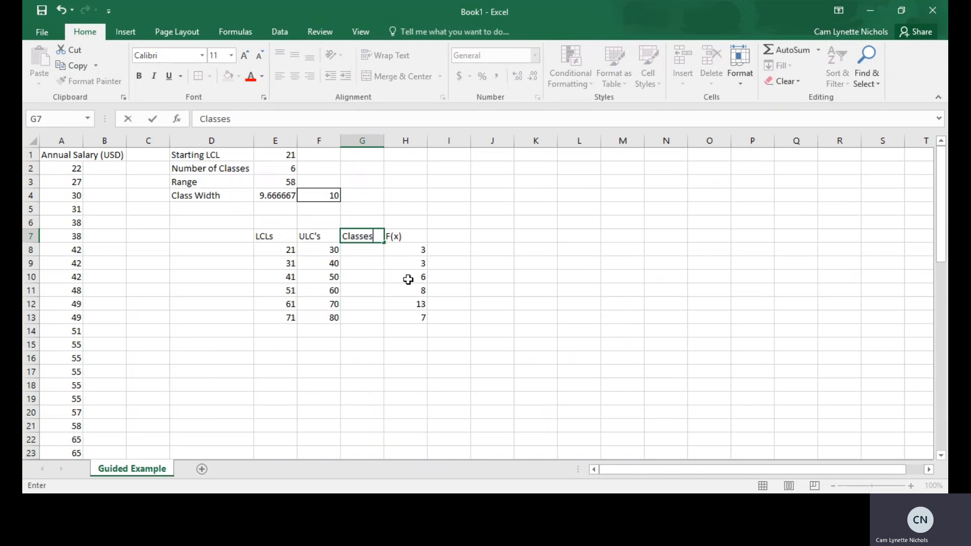
pyautogui.press('Return')
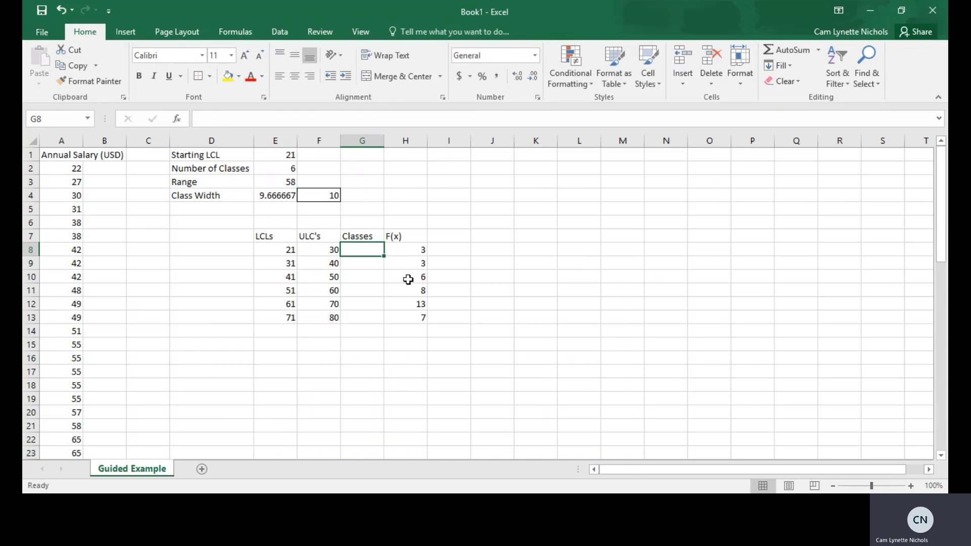
# Enter the first two class intervals in the Classes column: "21 - 30" in G8 and "31 - 40" in G9.
pyautogui.write('21 - 30')
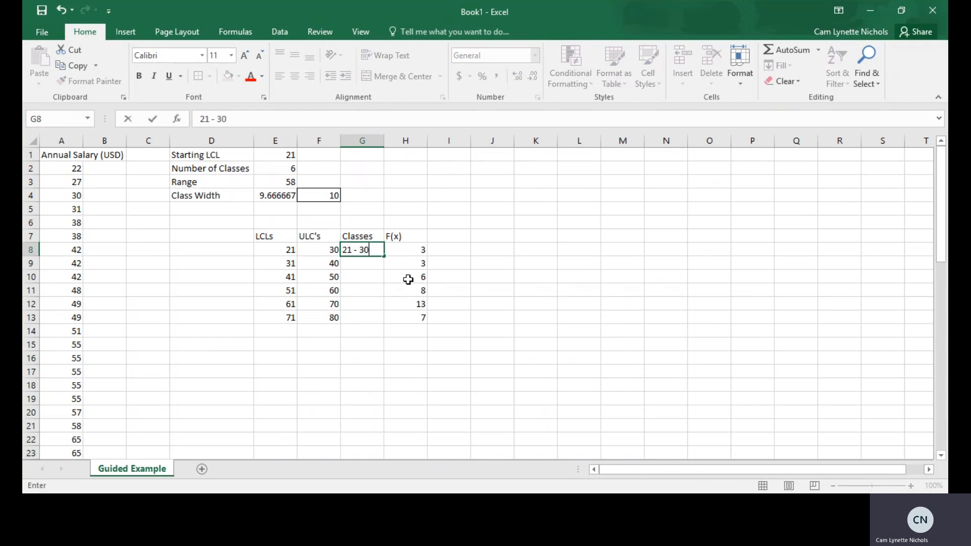
pyautogui.press('Return')
pyautogui.write('31')
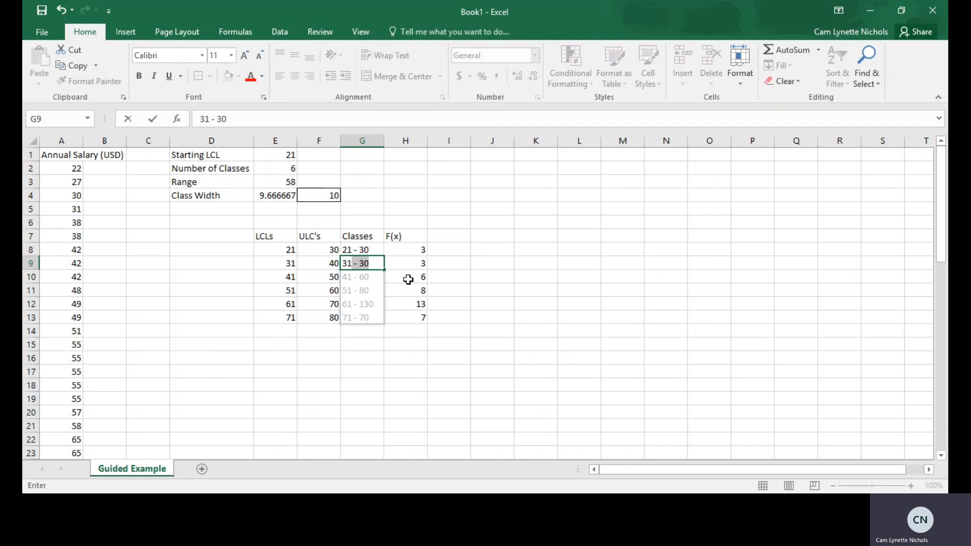
pyautogui.press('BackSpace')
pyautogui.write('- 40')
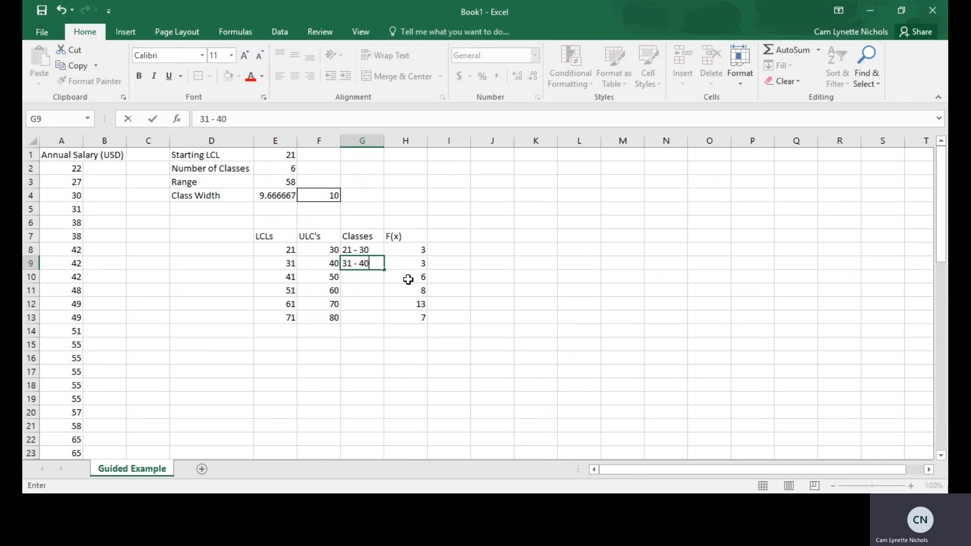
pyautogui.press('Return')
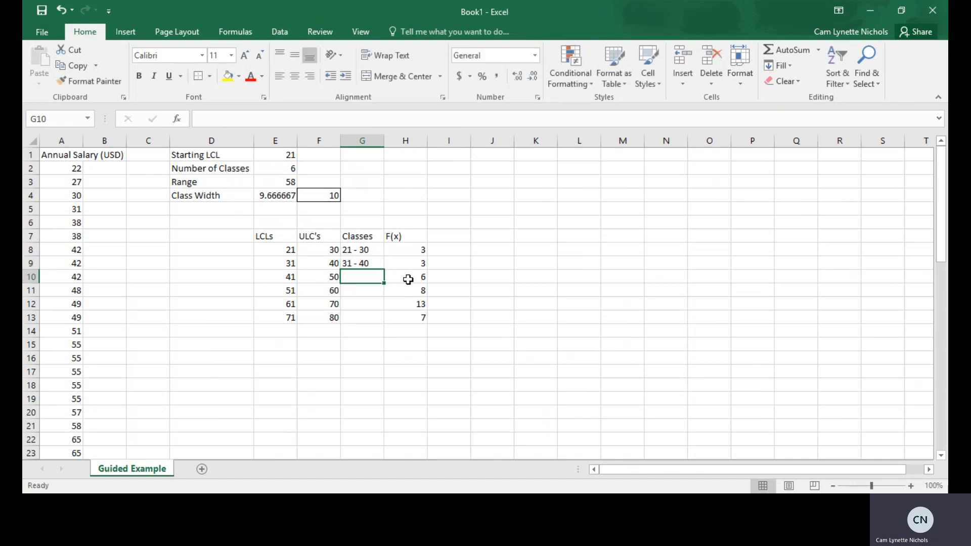
# Enter the third class interval, "41 - 50", in G10 with spaces around the hyphen.
pyautogui.write('41-')
pyautogui.press('BackSpace')
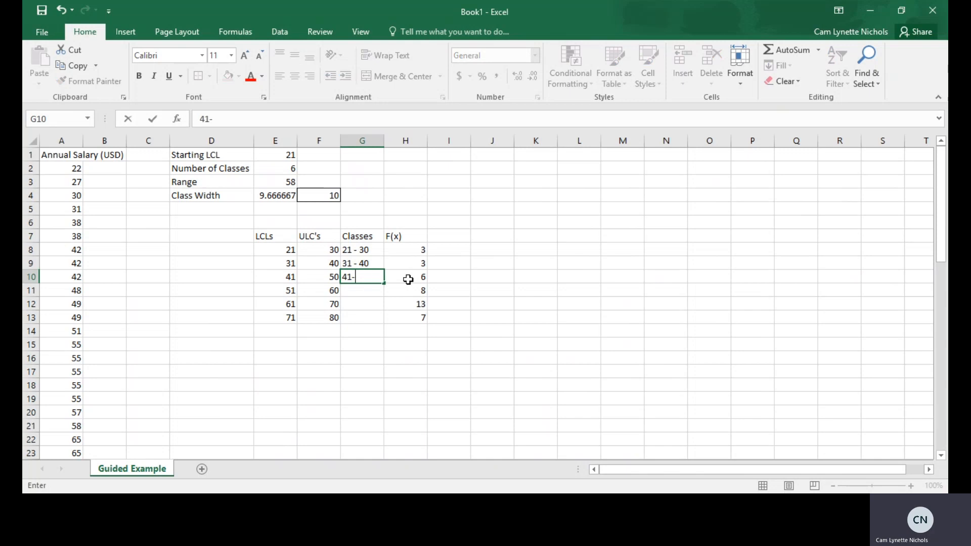
pyautogui.press('BackSpace')
pyautogui.press('BackSpace')
pyautogui.press('BackSpace')
pyautogui.press('Escape')
pyautogui.write('41 - 50')
pyautogui.press('Return')
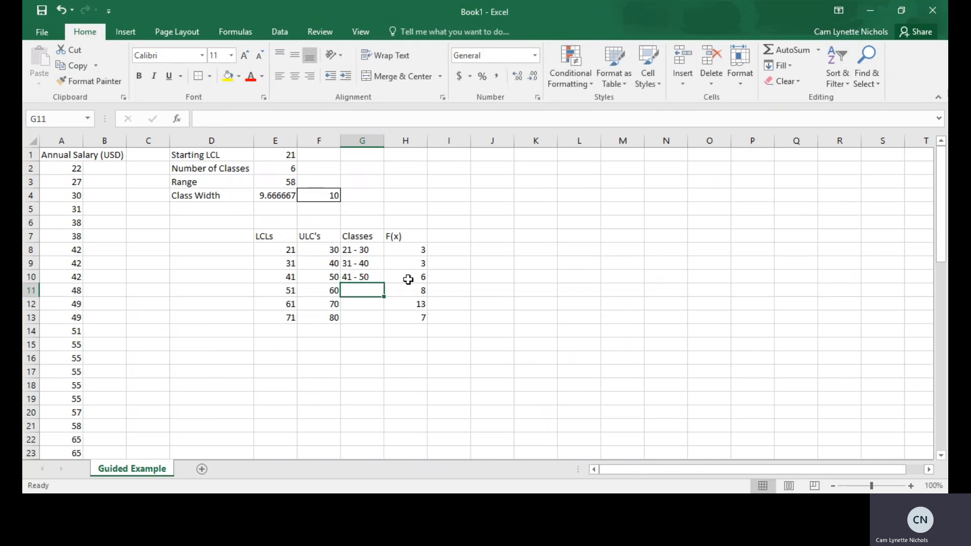
# Start the fourth class in G11 and accept the Flash Fill suggestion for "51 - 60", "61 - 70" and "71 - 80" in G11:G13.
pyautogui.write('51')
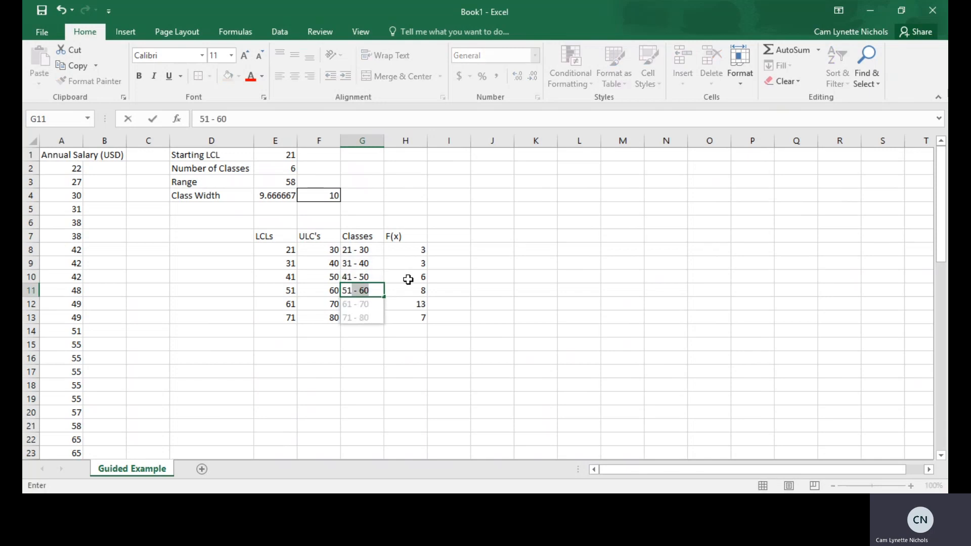
pyautogui.press('Return')
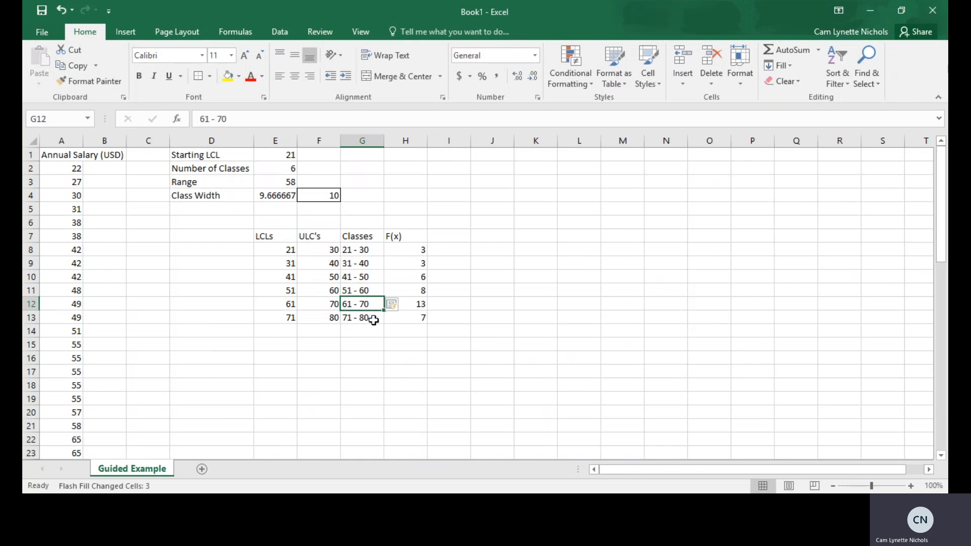
pyautogui.click(445, 321)
pyautogui.click(504, 235)
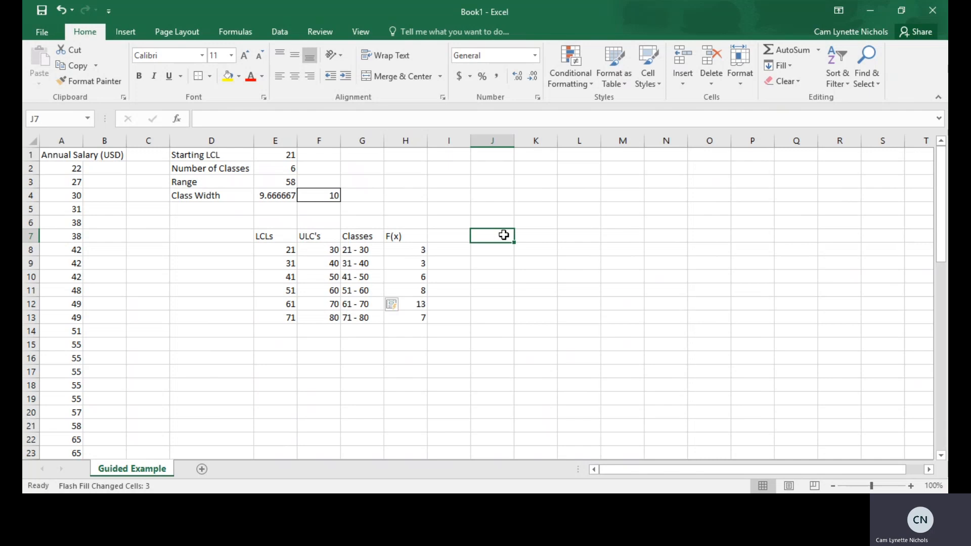
# Insert a 2-D clustered column chart of the frequencies in H8:H13 and move it beside the table, clear of the data.
pyautogui.click(408, 248)
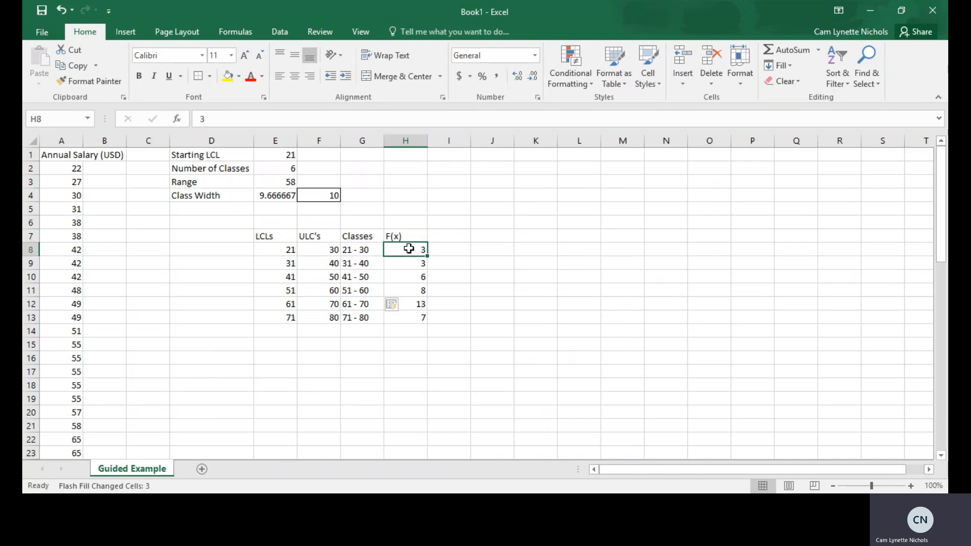
pyautogui.moveTo(409, 248); pyautogui.dragTo(412, 319)
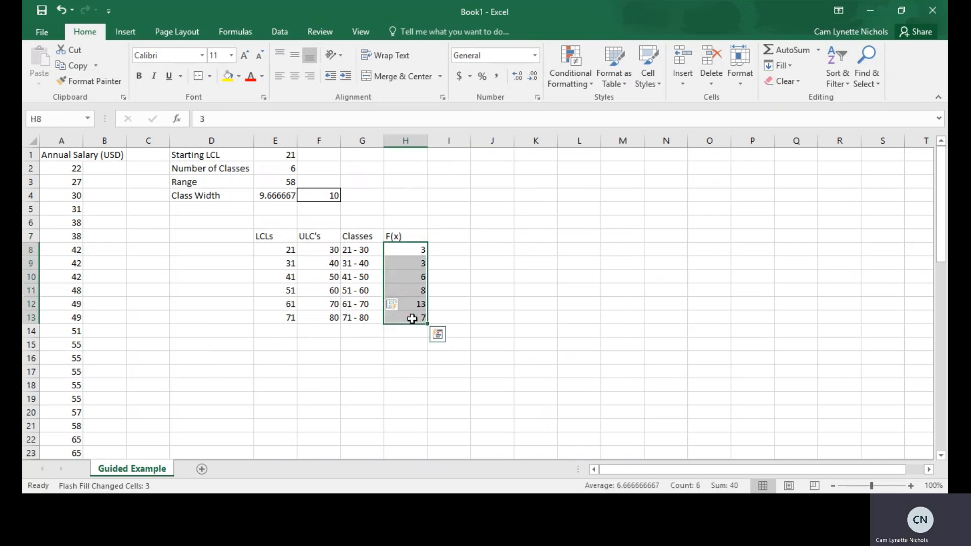
pyautogui.click(126, 33)
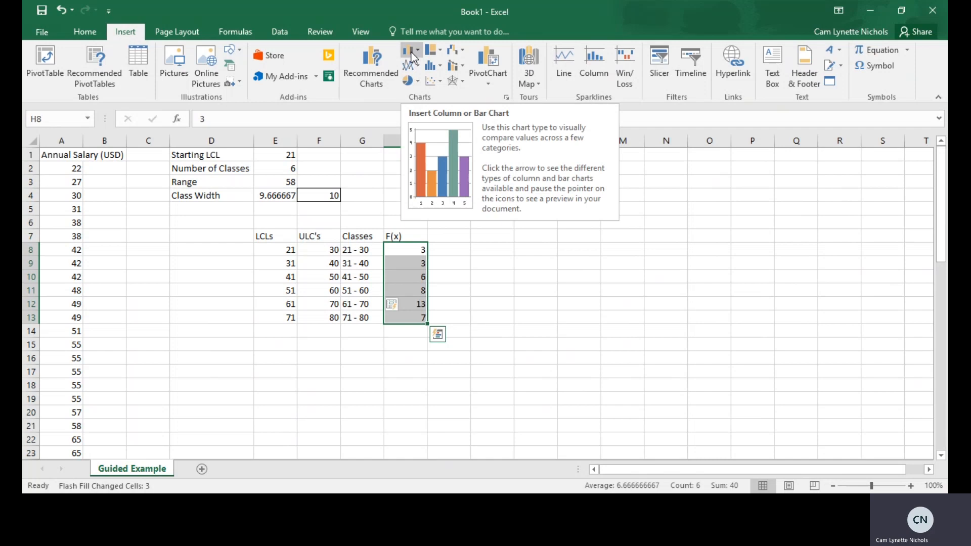
pyautogui.click(413, 56)
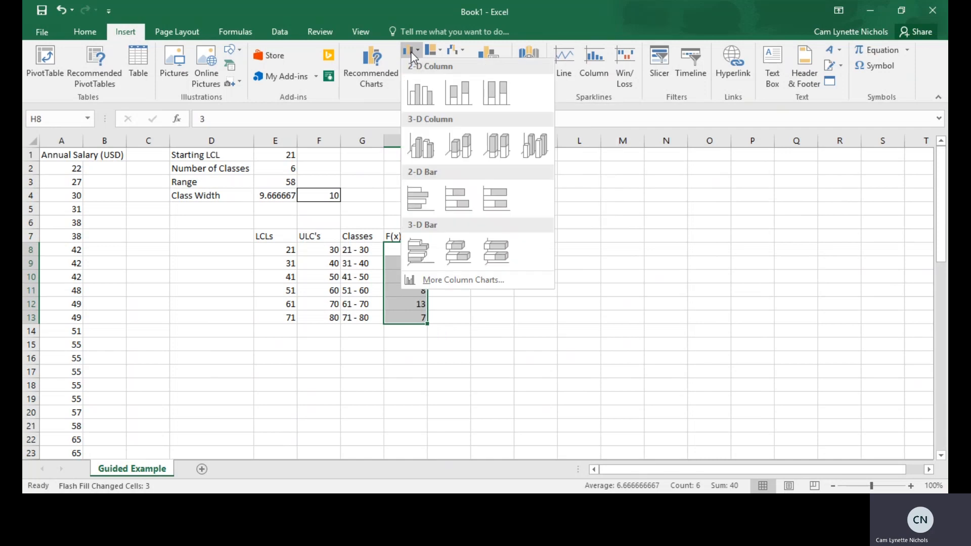
pyautogui.click(419, 101)
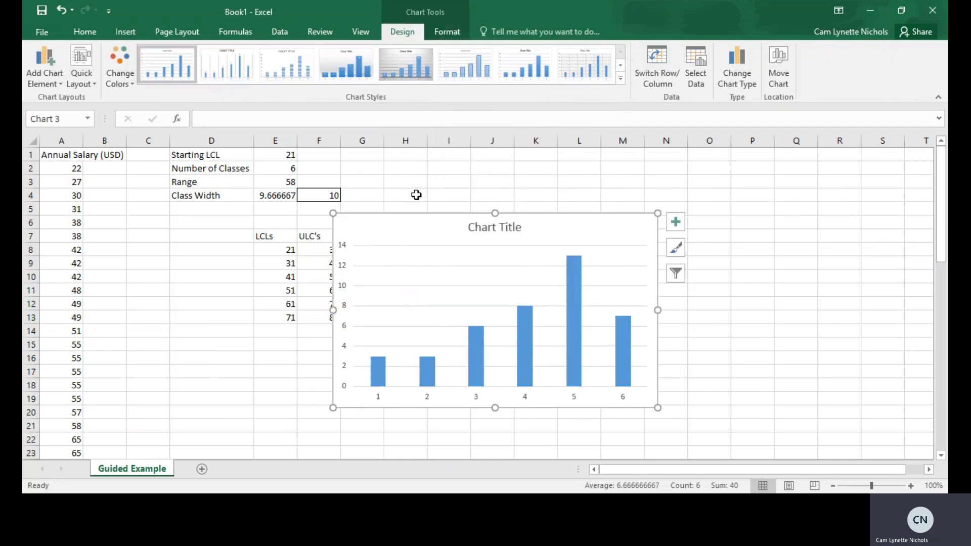
pyautogui.moveTo(412, 226); pyautogui.dragTo(527, 176)
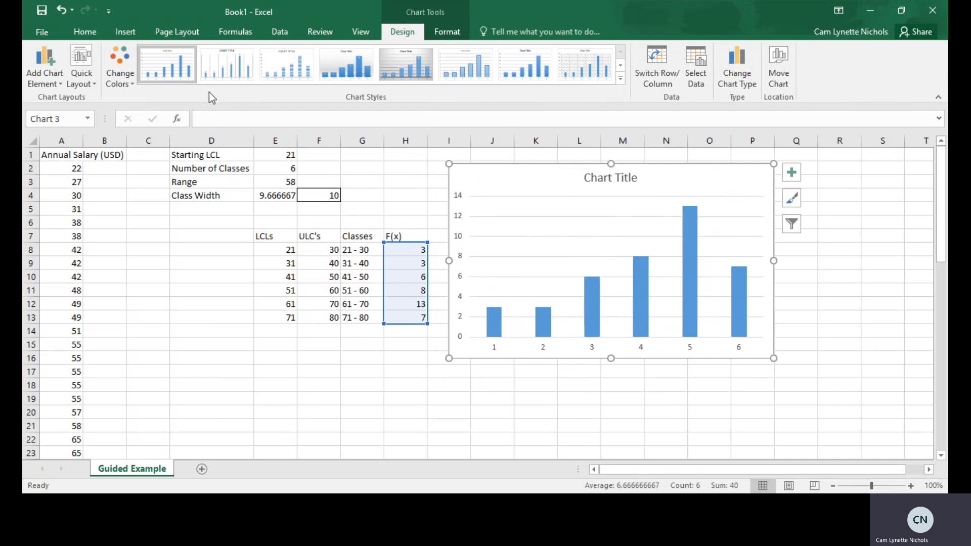
# Apply the Quick Layout that closes the gaps between the chart's columns and adds titles to both axes.
pyautogui.click(621, 66)
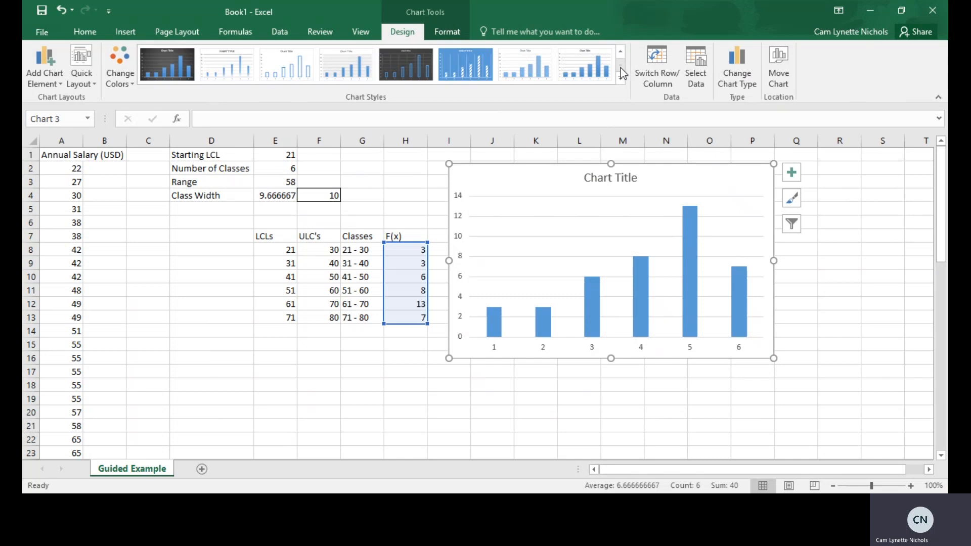
pyautogui.click(618, 52)
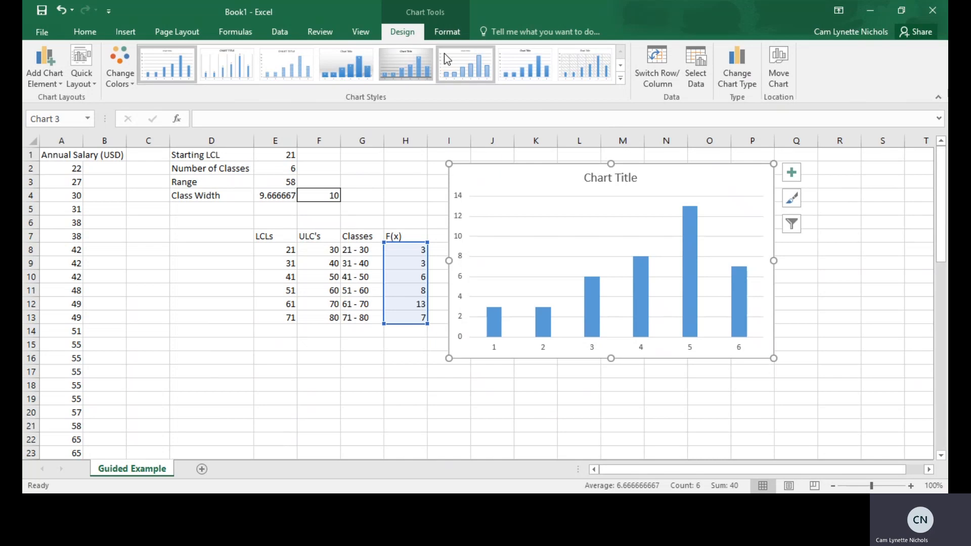
pyautogui.click(227, 64)
pyautogui.click(86, 59)
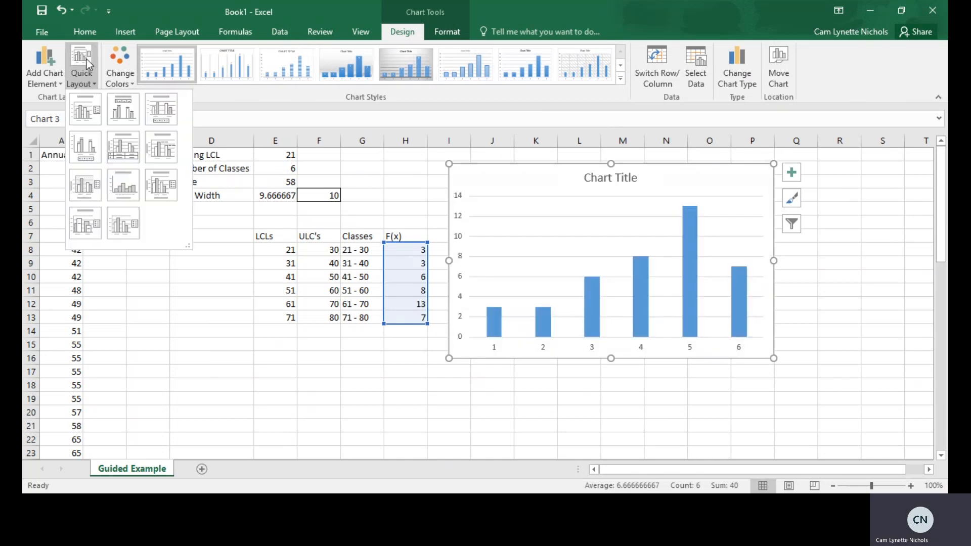
pyautogui.click(127, 190)
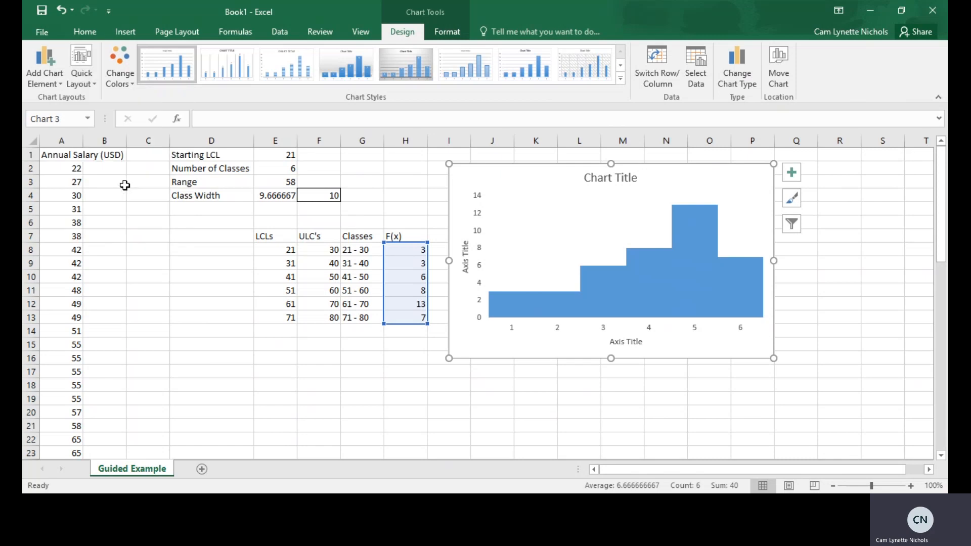
# Replace the chart's horizontal axis title with "Annual Salary (USD)".
pyautogui.click(622, 343)
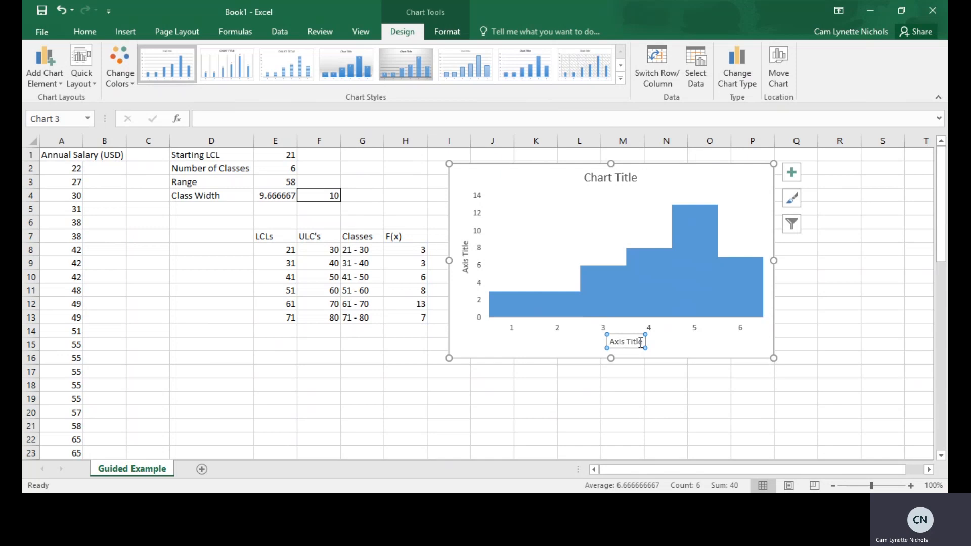
pyautogui.click(641, 343)
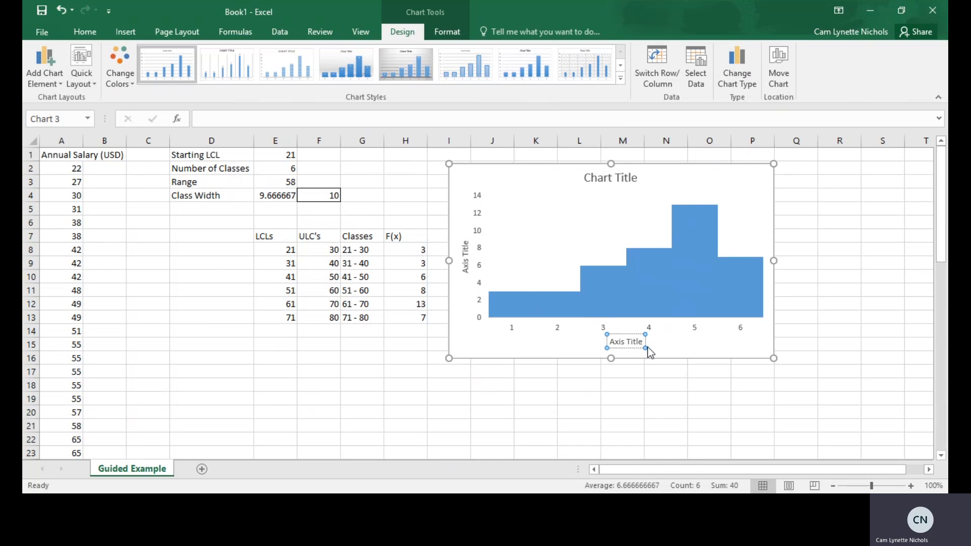
pyautogui.press('BackSpace')
pyautogui.press('BackSpace')
pyautogui.press('BackSpace')
pyautogui.press('BackSpace')
pyautogui.press('BackSpace')
pyautogui.press('BackSpace')
pyautogui.press('BackSpace')
pyautogui.press('BackSpace')
pyautogui.press('BackSpace')
pyautogui.press('BackSpace')
pyautogui.write('Annual Sa')
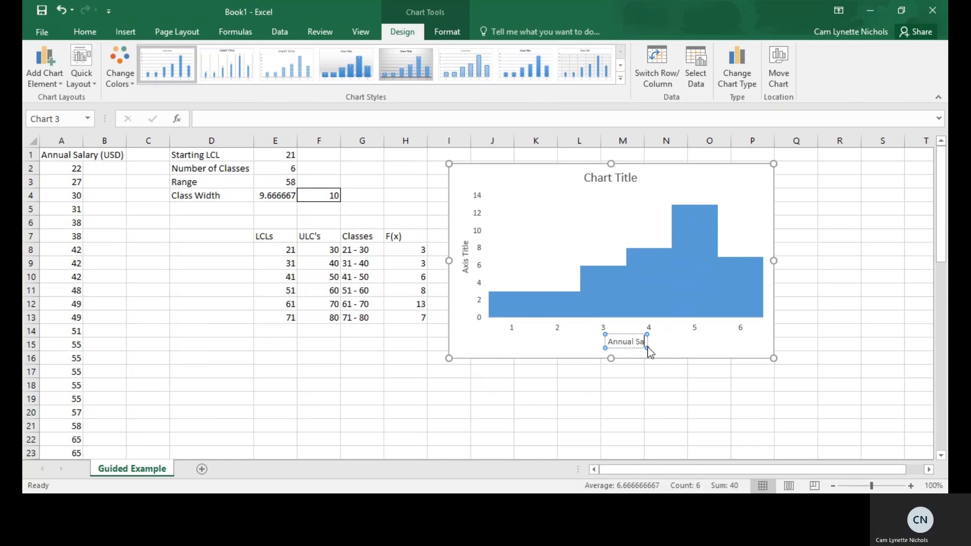
pyautogui.write('lary ')
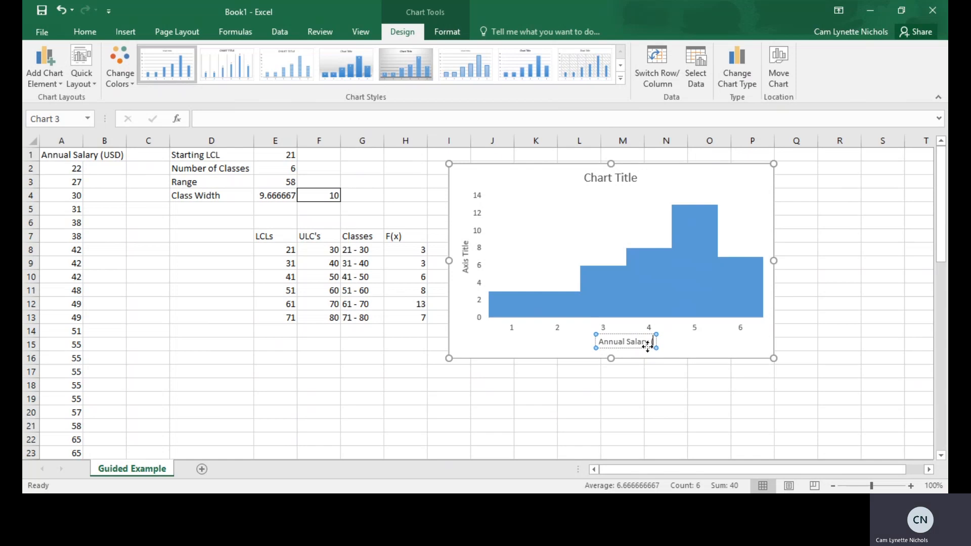
pyautogui.write('(USD)')
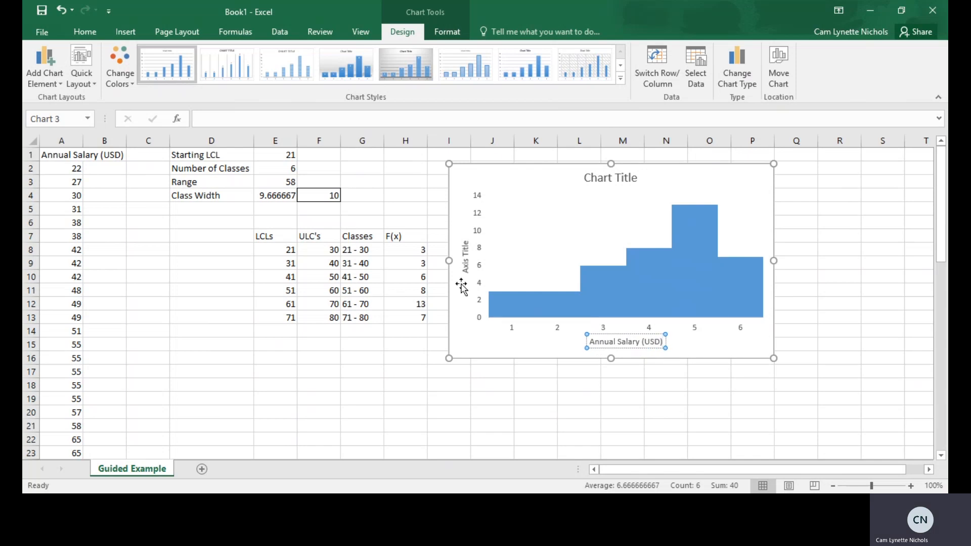
# Replace the chart's vertical axis title with "Frequency".
pyautogui.click(464, 252)
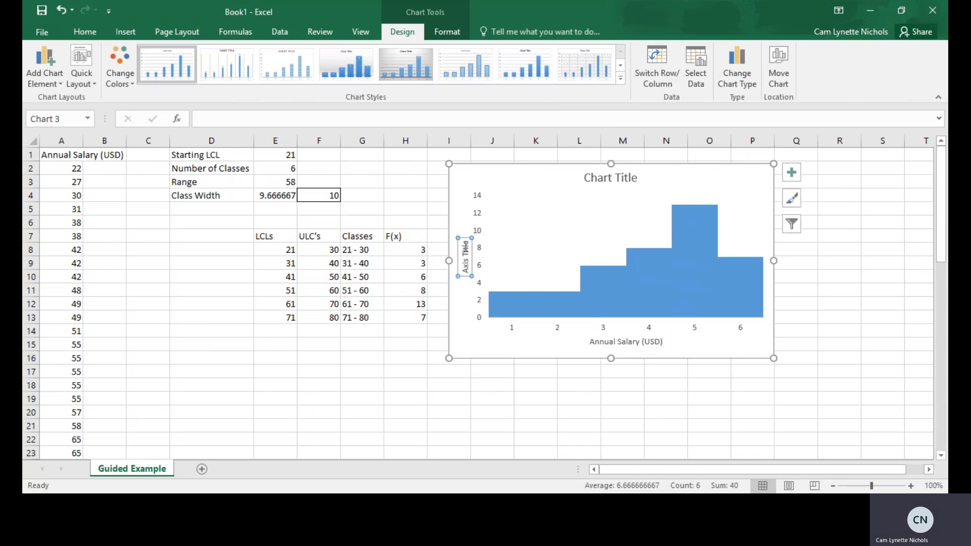
pyautogui.click(465, 247)
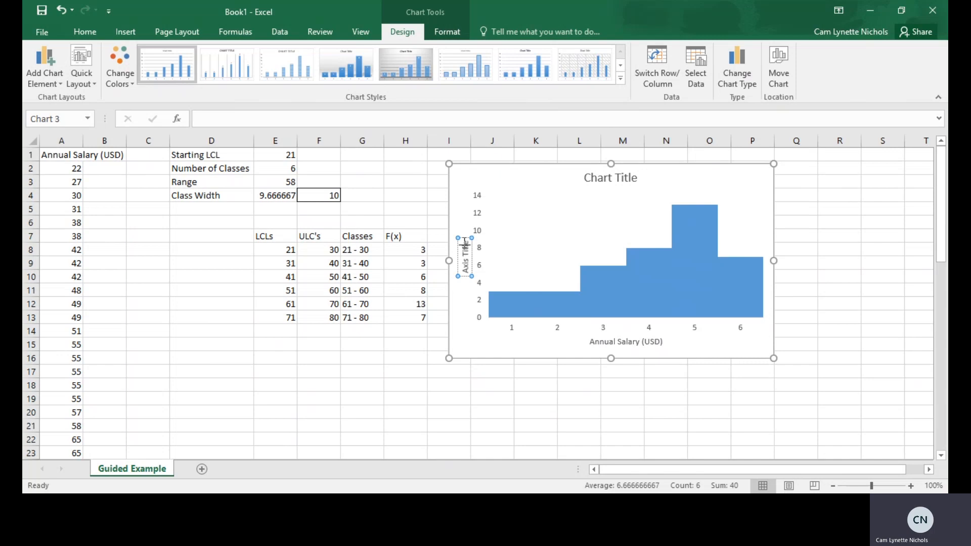
pyautogui.press('BackSpace')
pyautogui.press('BackSpace')
pyautogui.press('BackSpace')
pyautogui.press('BackSpace')
pyautogui.press('BackSpace')
pyautogui.press('BackSpace')
pyautogui.press('BackSpace')
pyautogui.press('BackSpace')
pyautogui.press('BackSpace')
pyautogui.press('BackSpace')
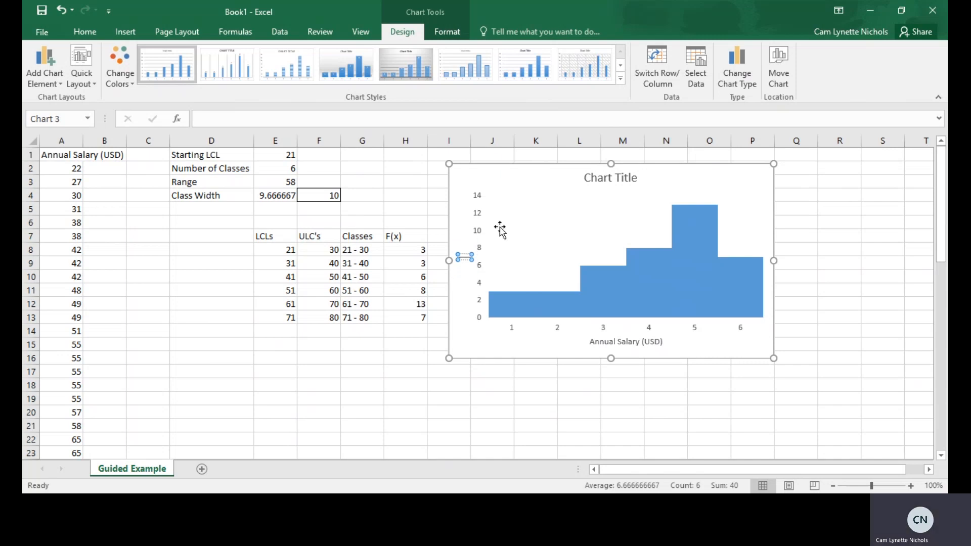
pyautogui.write('Frequency')
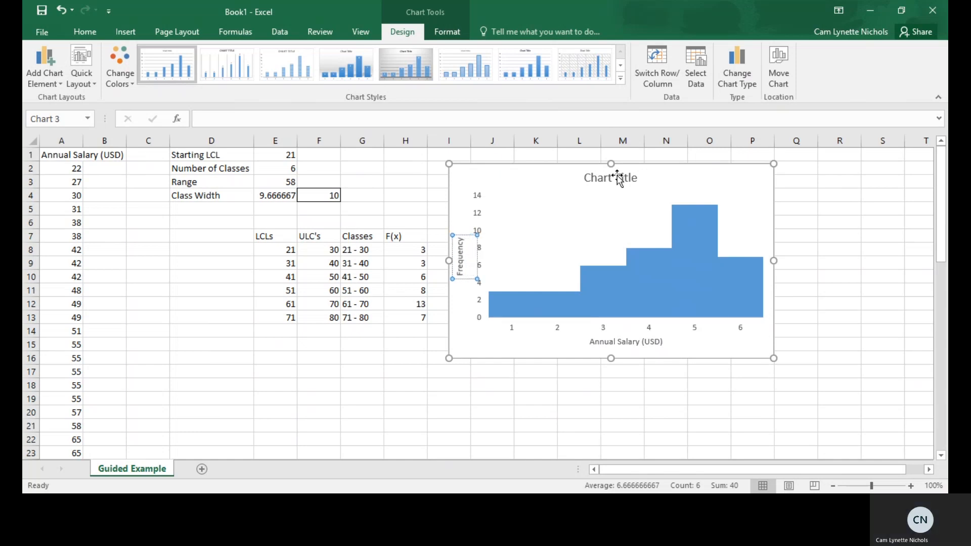
# Replace the chart's main title with "ACME Employee's Salary" and leave the chart.
pyautogui.click(624, 180)
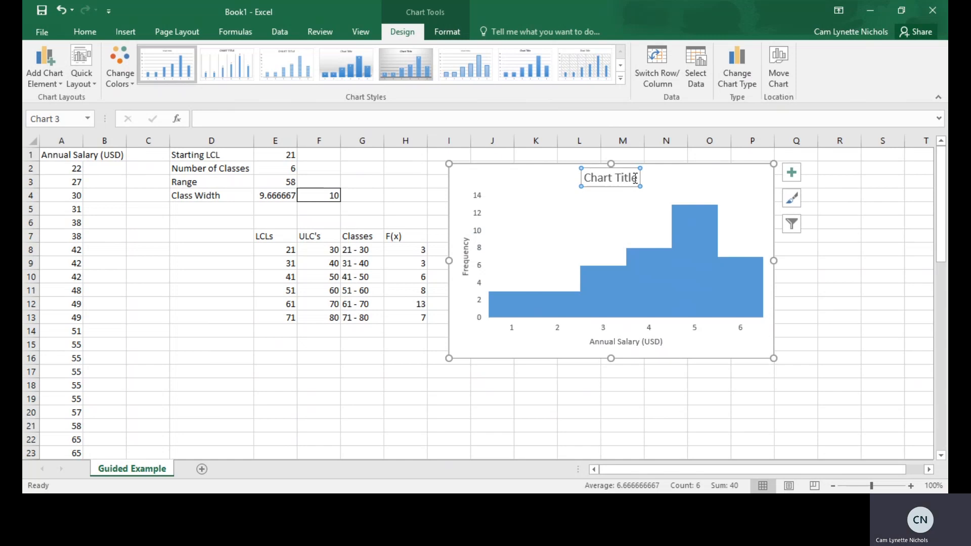
pyautogui.click(637, 178)
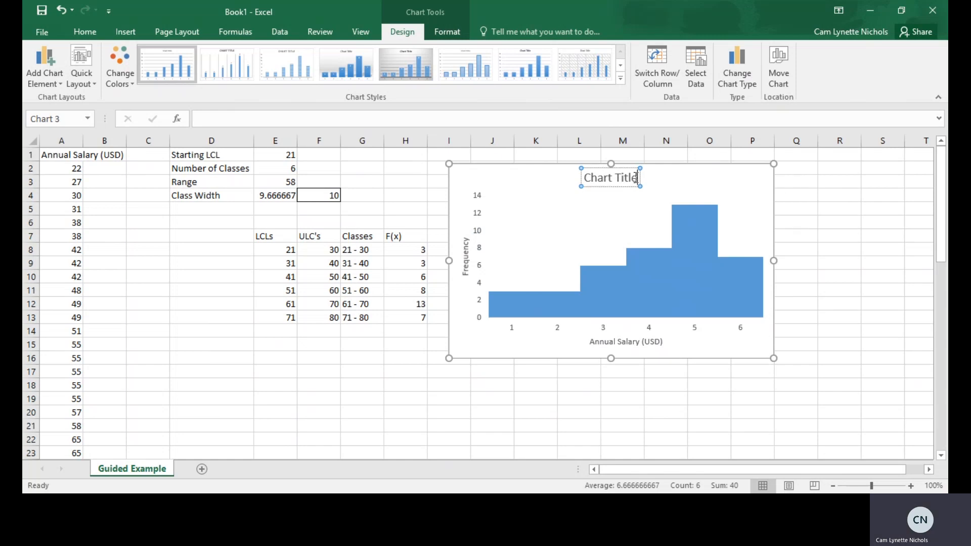
pyautogui.press('BackSpace')
pyautogui.press('BackSpace')
pyautogui.press('BackSpace')
pyautogui.press('BackSpace')
pyautogui.press('BackSpace')
pyautogui.press('BackSpace')
pyautogui.press('BackSpace')
pyautogui.press('BackSpace')
pyautogui.press('BackSpace')
pyautogui.press('BackSpace')
pyautogui.press('BackSpace')
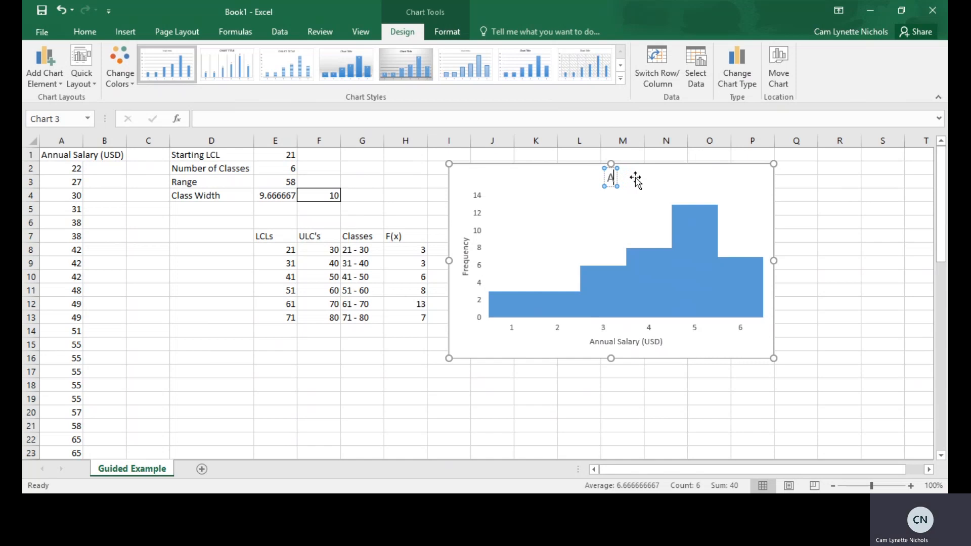
pyautogui.write('ACME E')
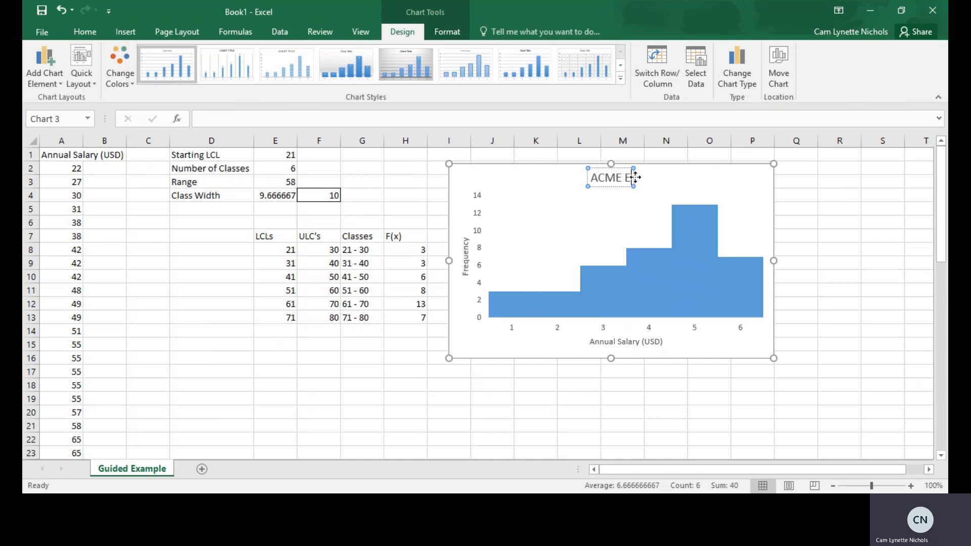
pyautogui.write('mplo')
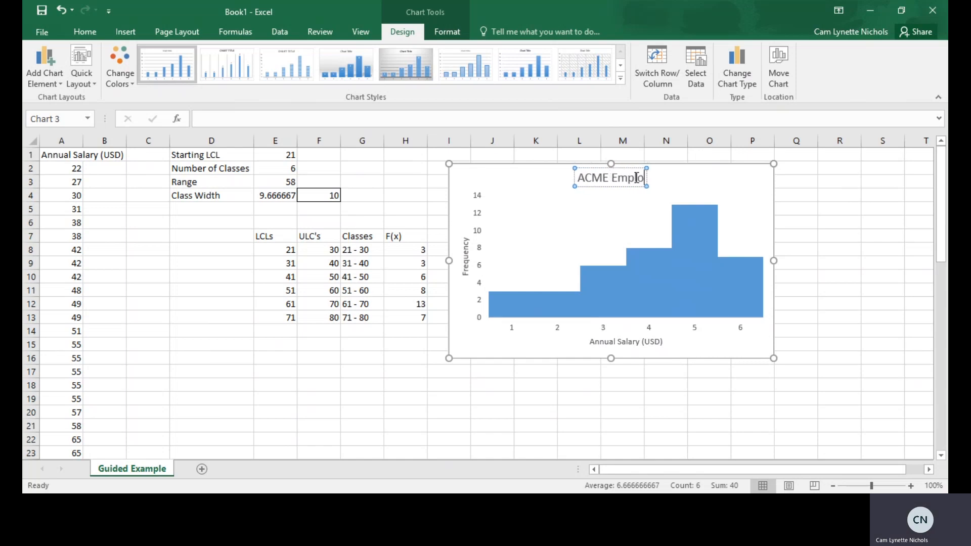
pyautogui.write("yee's")
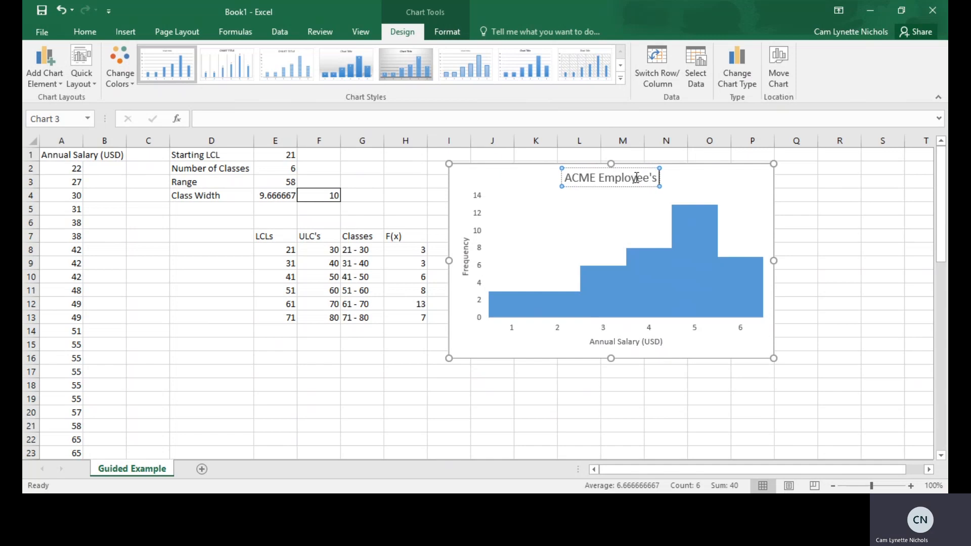
pyautogui.write(' Salary')
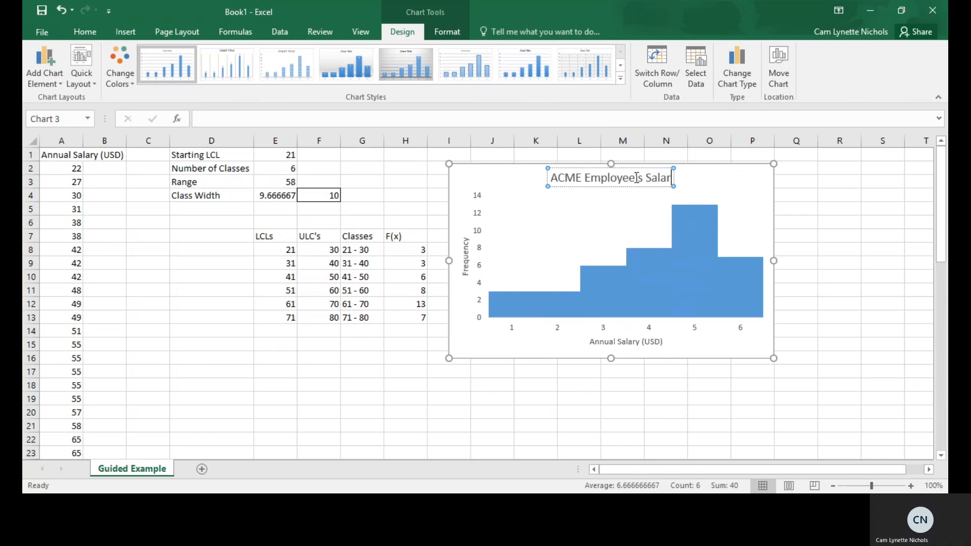
pyautogui.click(848, 267)
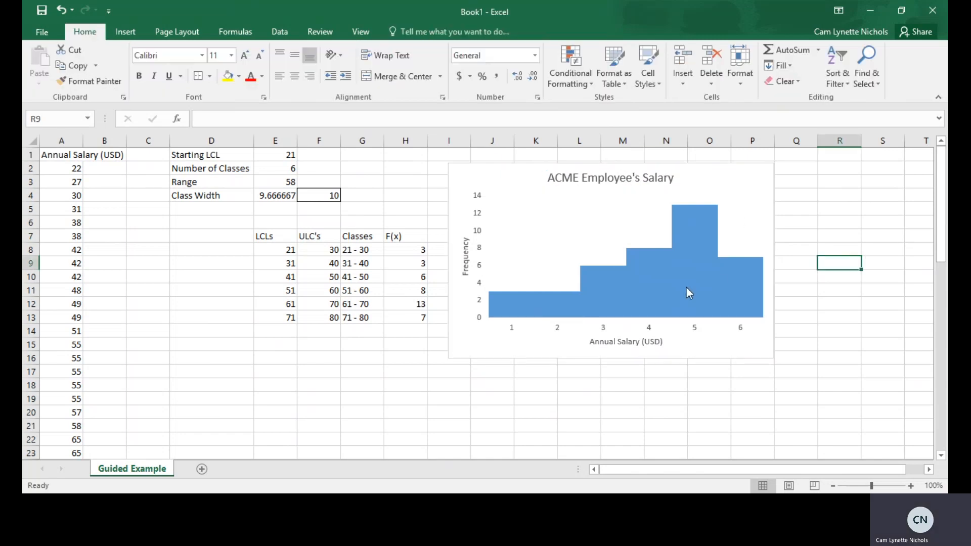
# Edit the chart's source data so the horizontal axis labels come from the class ranges in G8:G13.
pyautogui.click(515, 331)
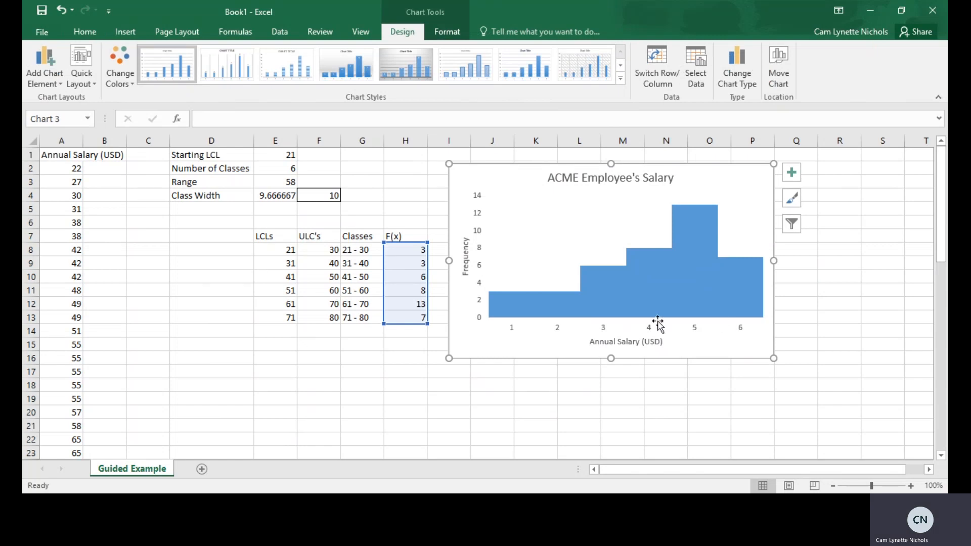
pyautogui.click(513, 327)
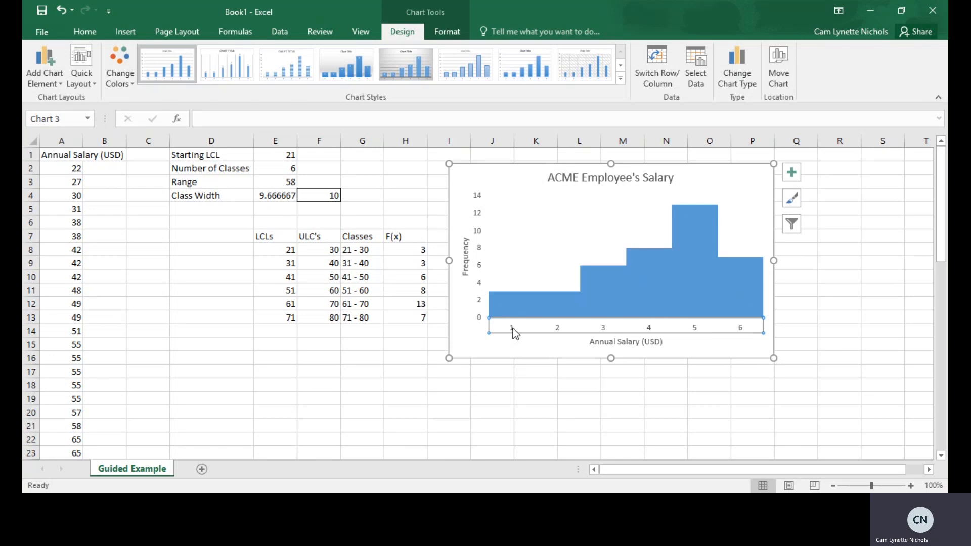
pyautogui.click(696, 79)
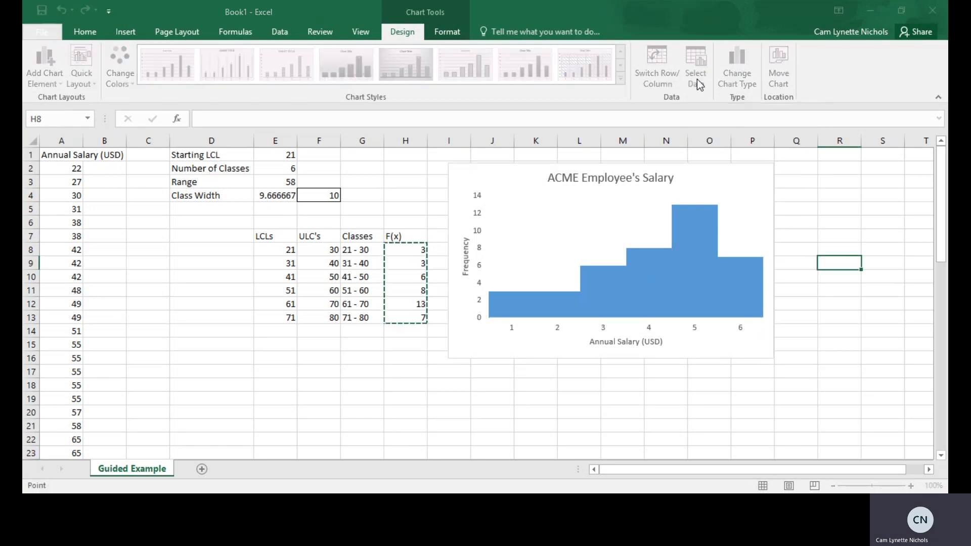
pyautogui.click(697, 276)
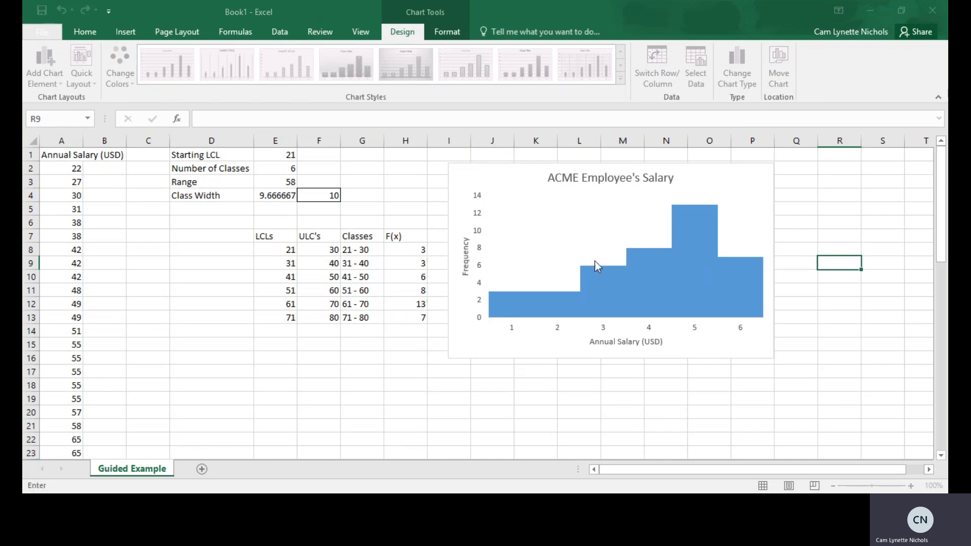
pyautogui.moveTo(364, 249); pyautogui.dragTo(366, 317)
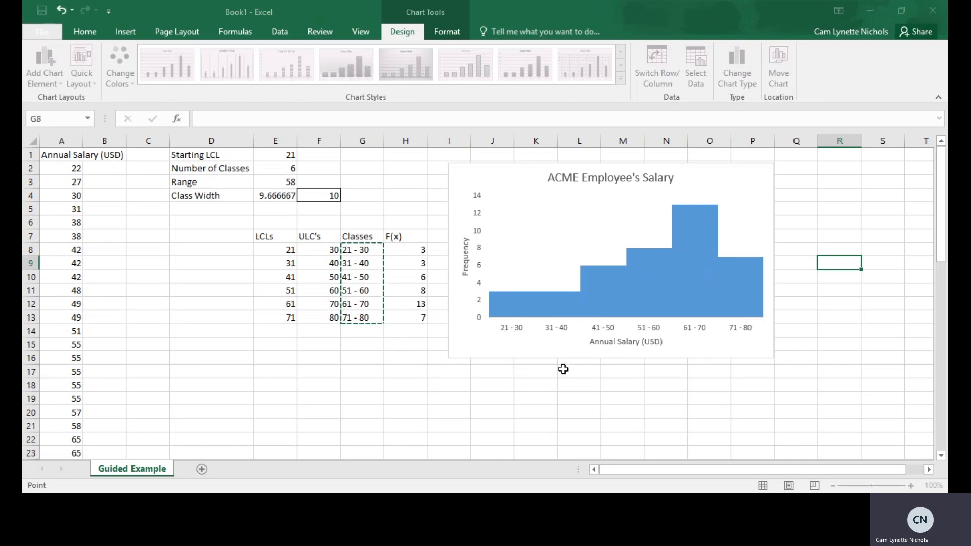
pyautogui.click(682, 297)
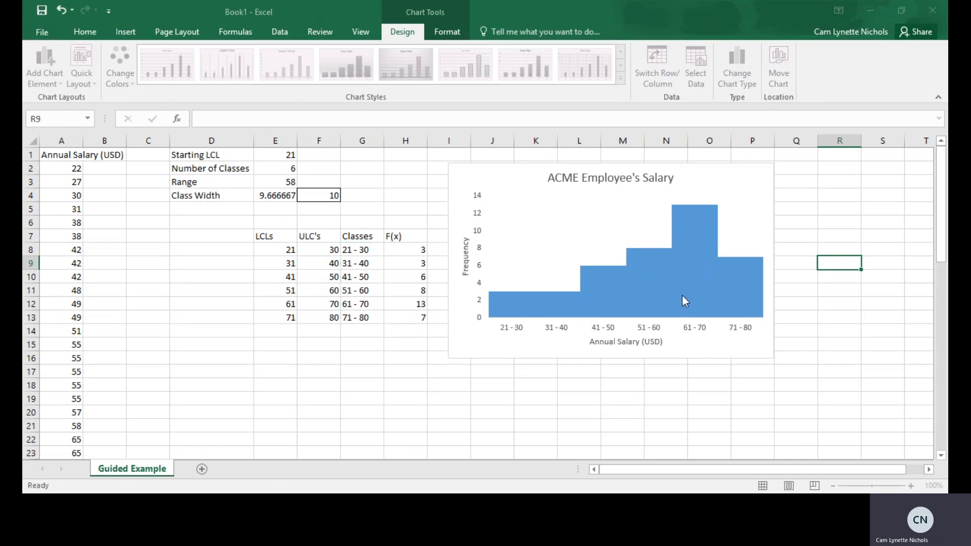
pyautogui.click(775, 360)
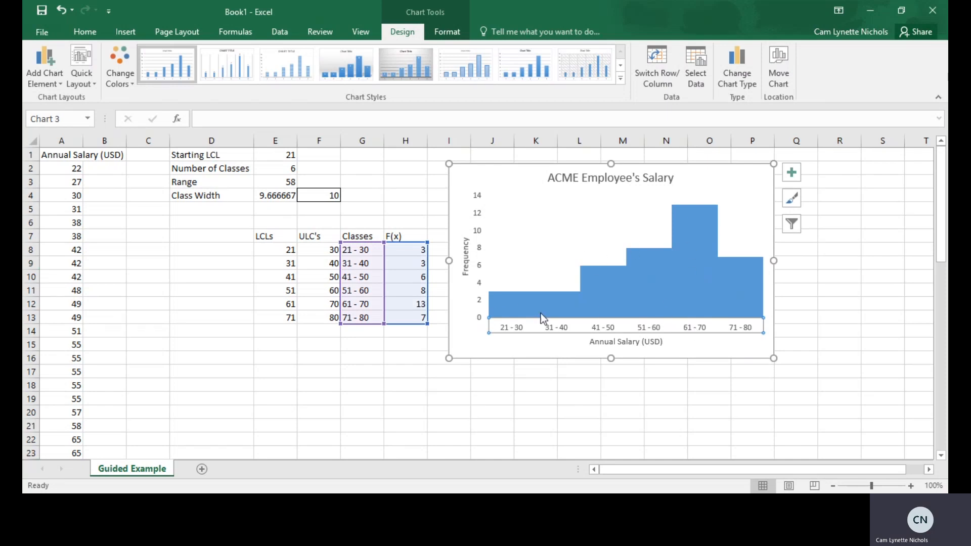
pyautogui.click(649, 382)
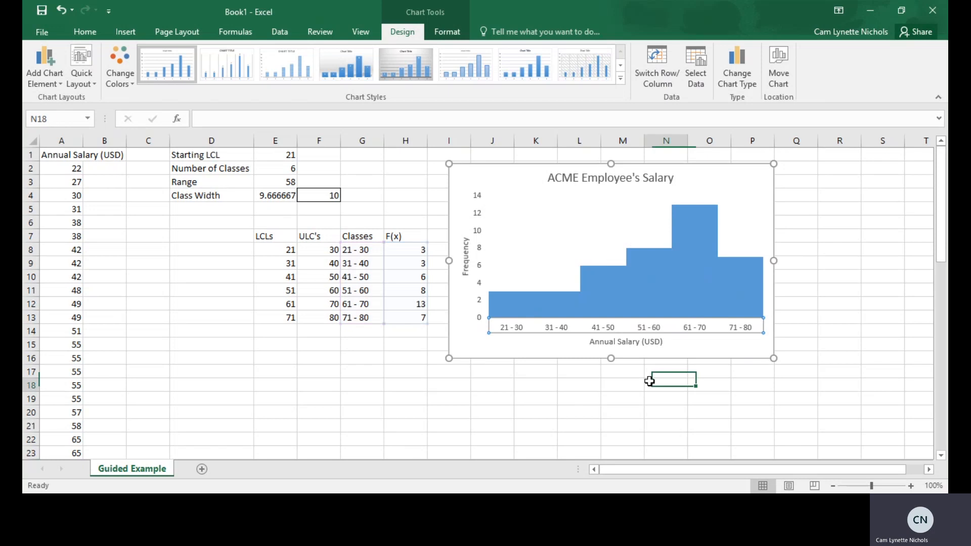